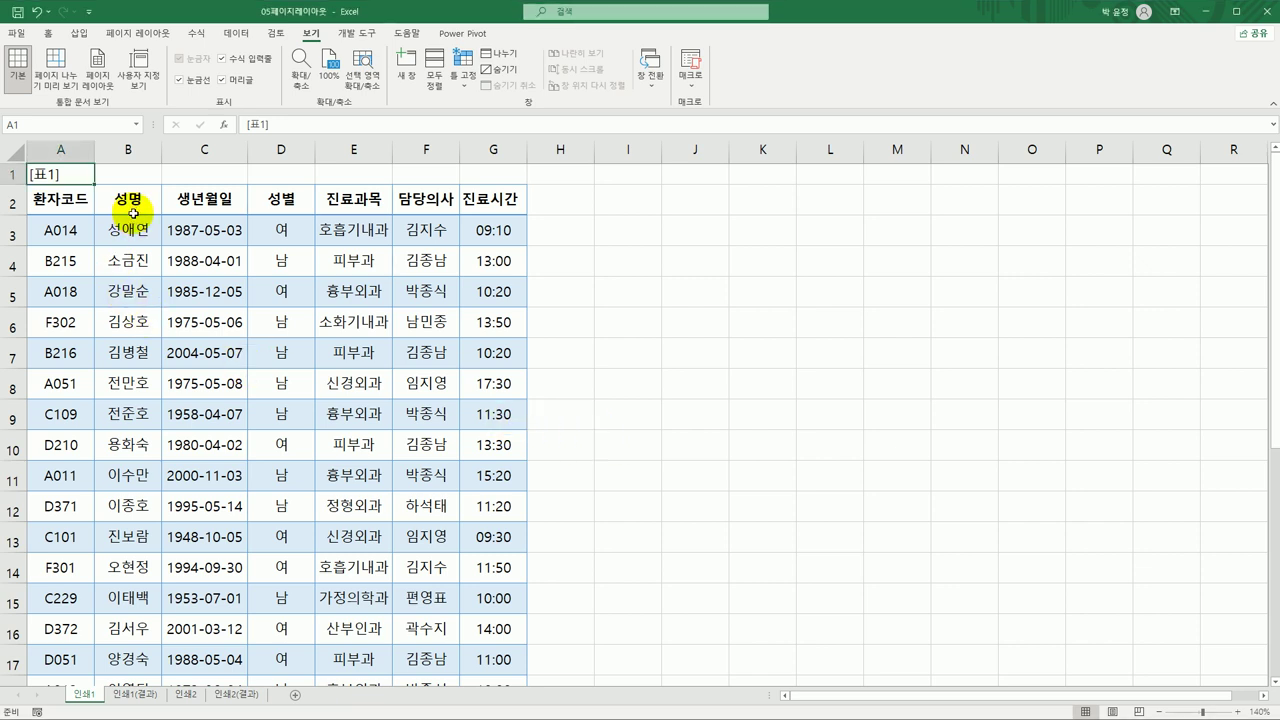
Step: Check the print area defined in the page setup of sheet 인쇄1, then close the settings
{"action": "left_click", "coordinate": [132, 42]}
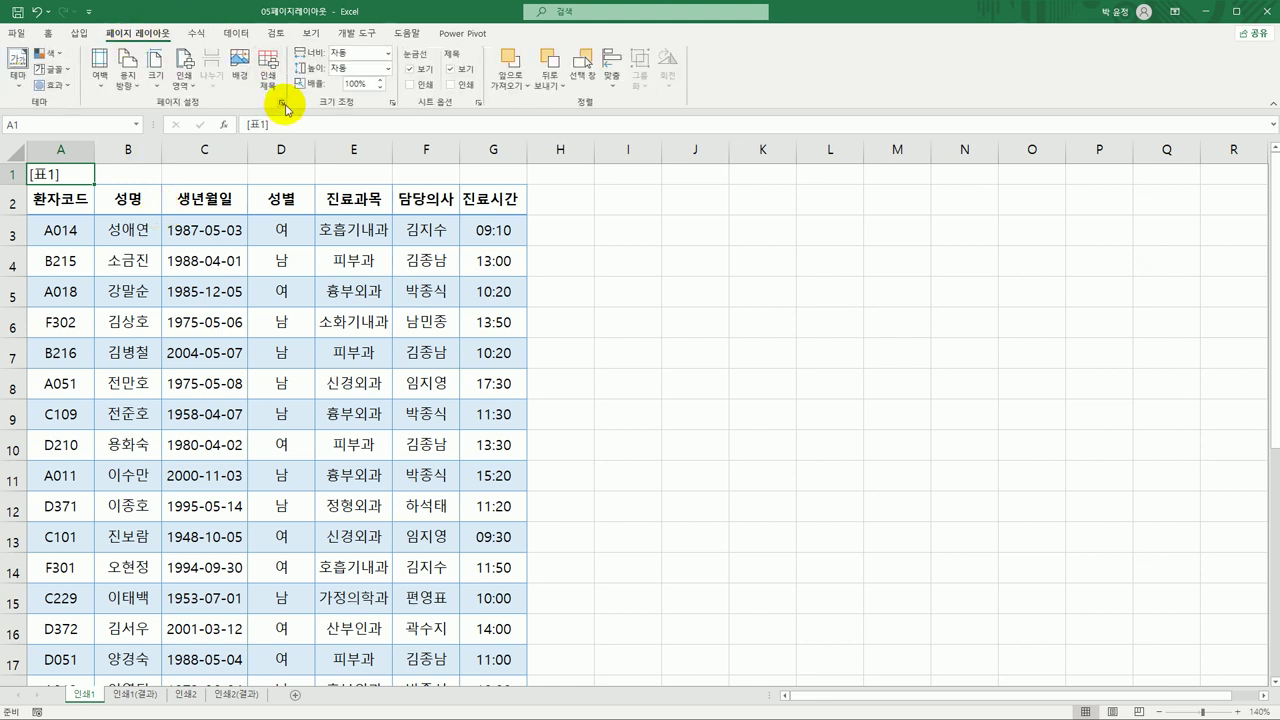
{"action": "left_click", "coordinate": [283, 104]}
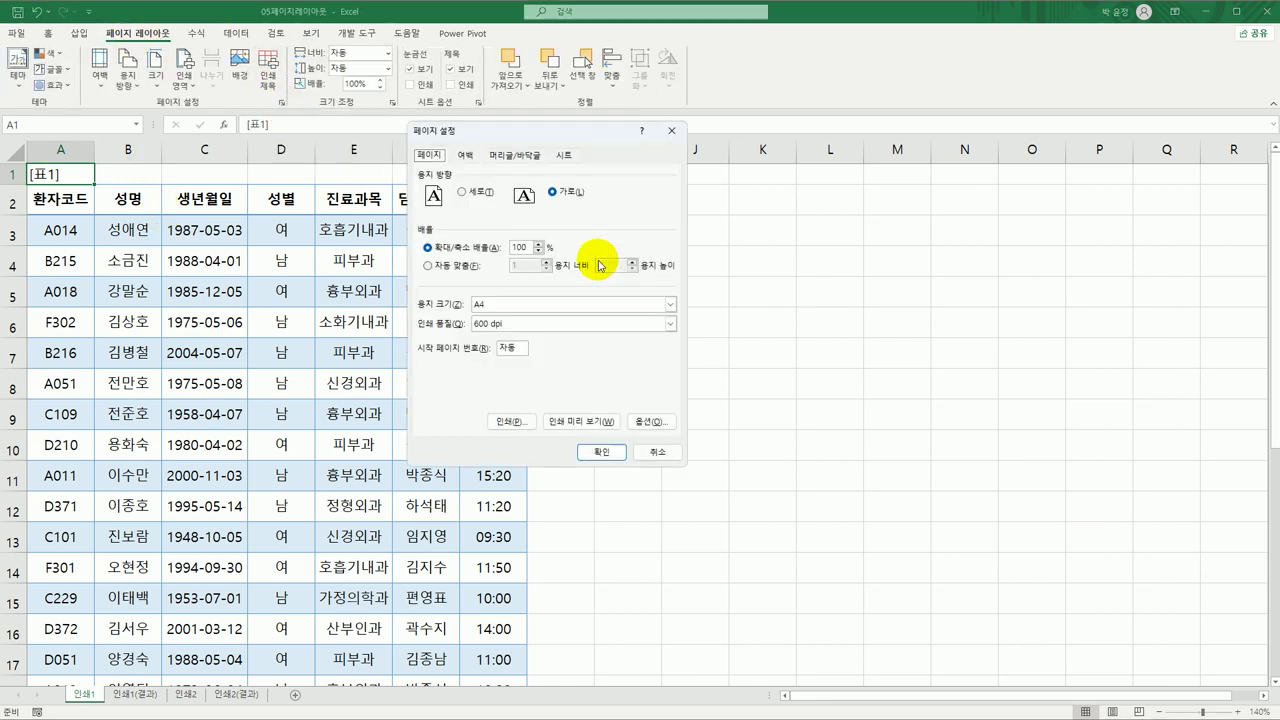
{"action": "left_click", "coordinate": [564, 156]}
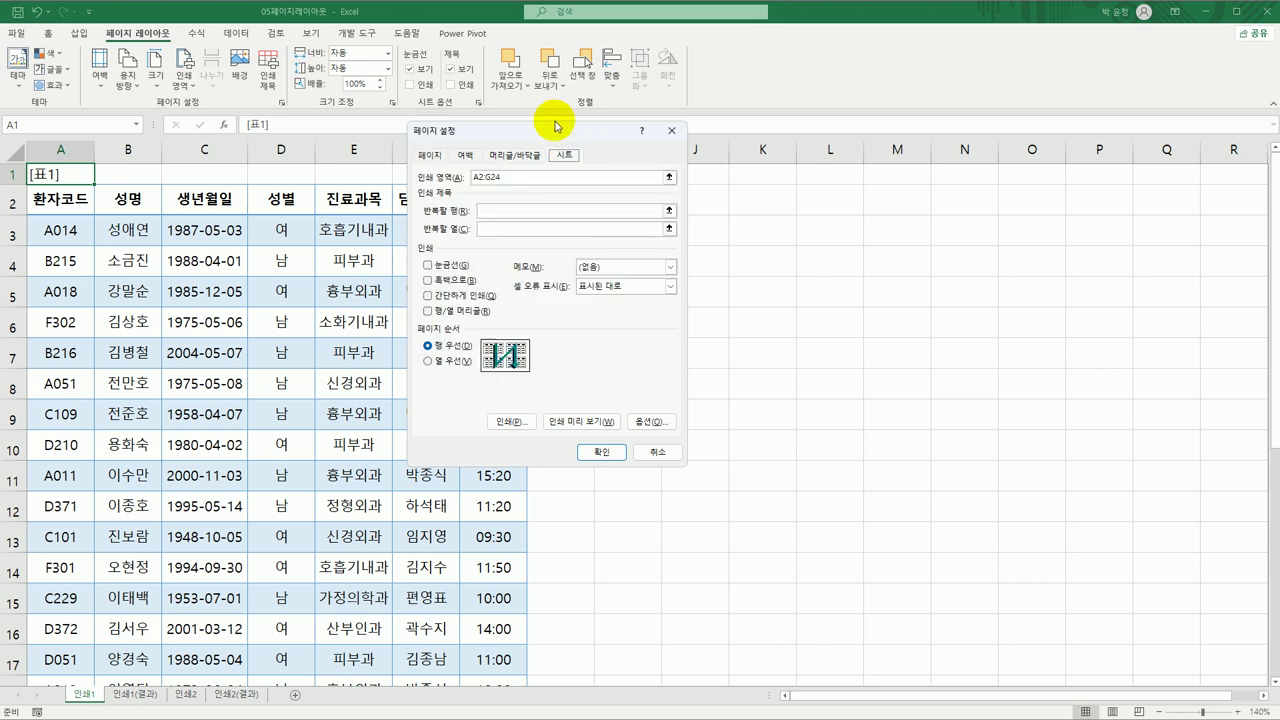
{"action": "left_click_drag", "start_coordinate": [557, 126], "coordinate": [724, 182]}
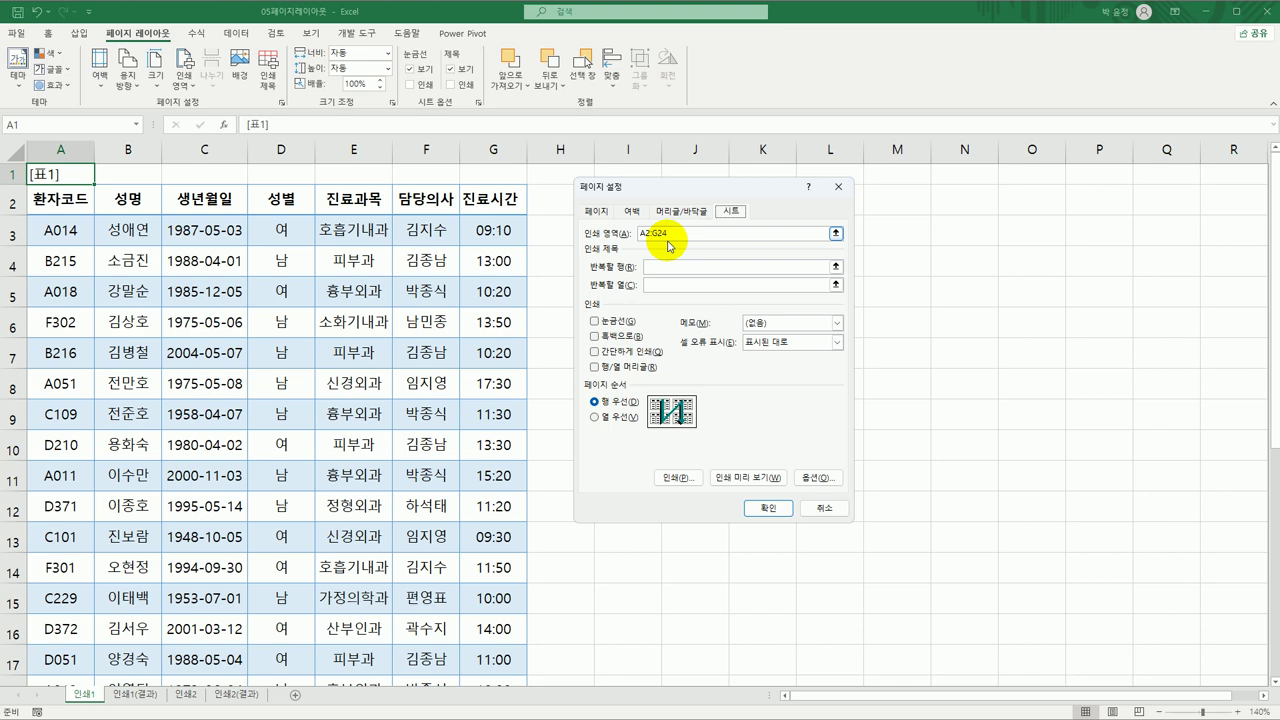
{"action": "left_click", "coordinate": [669, 237]}
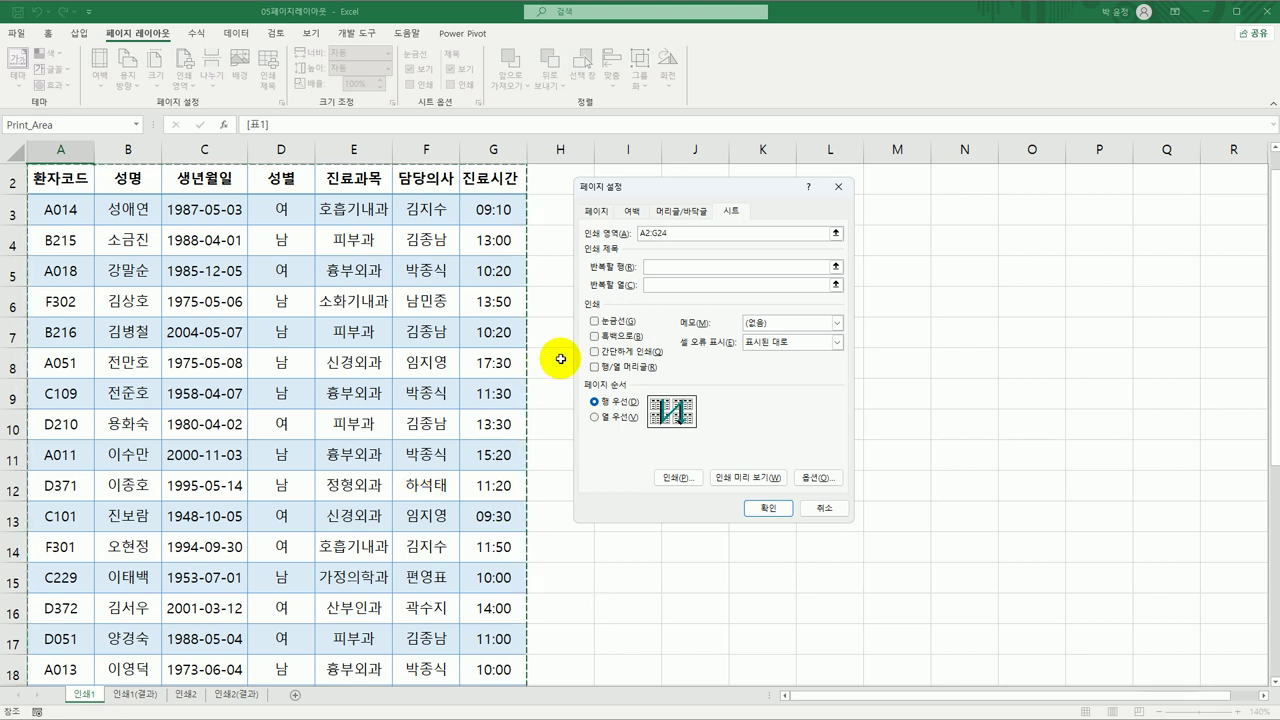
{"action": "left_click", "coordinate": [838, 186]}
Step: Add the range A25:G30 to the existing print area of sheet 인쇄1
{"action": "scroll", "coordinate": [633, 417], "scroll_direction": "down", "scroll_amount": 6}
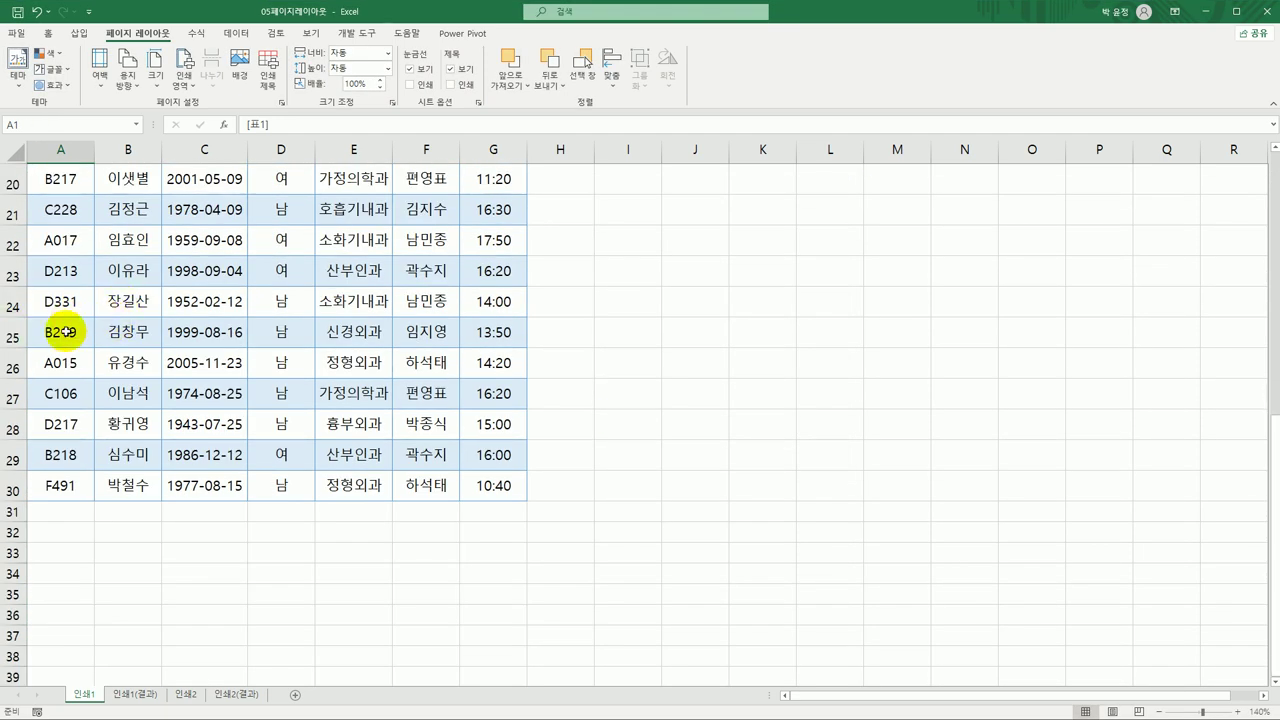
{"action": "left_click_drag", "start_coordinate": [62, 331], "coordinate": [469, 482]}
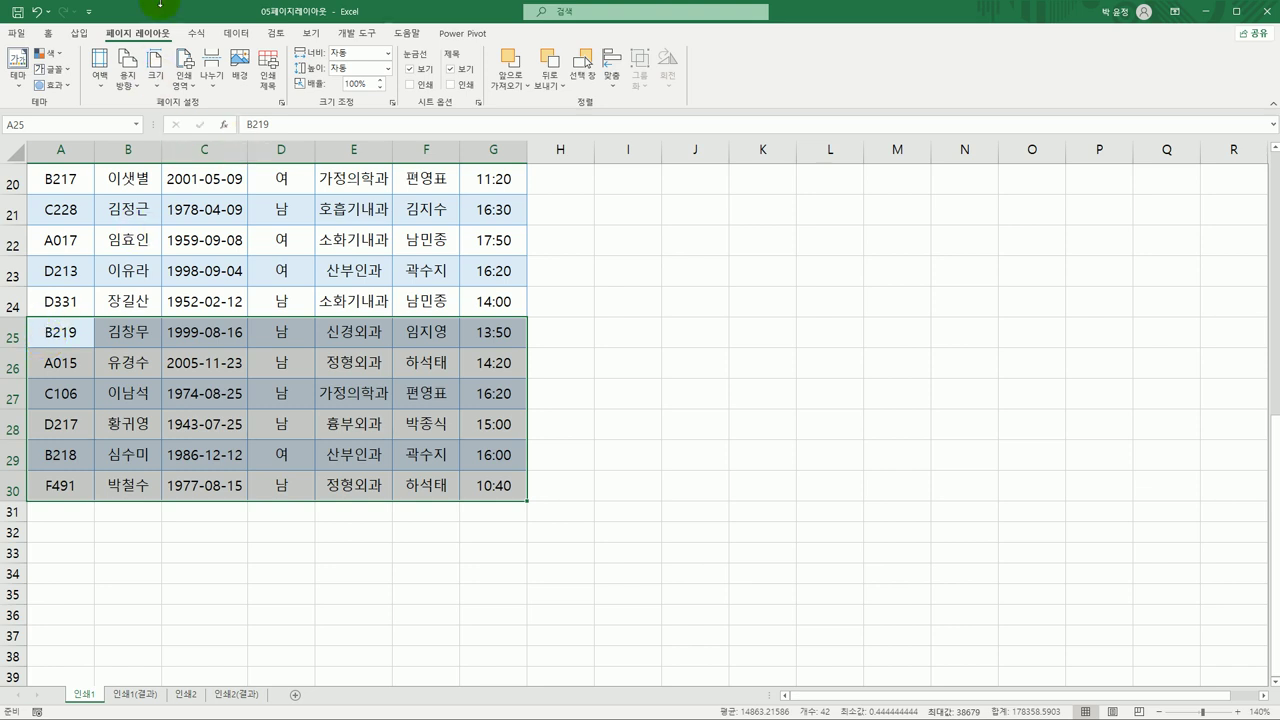
{"action": "left_click", "coordinate": [184, 88]}
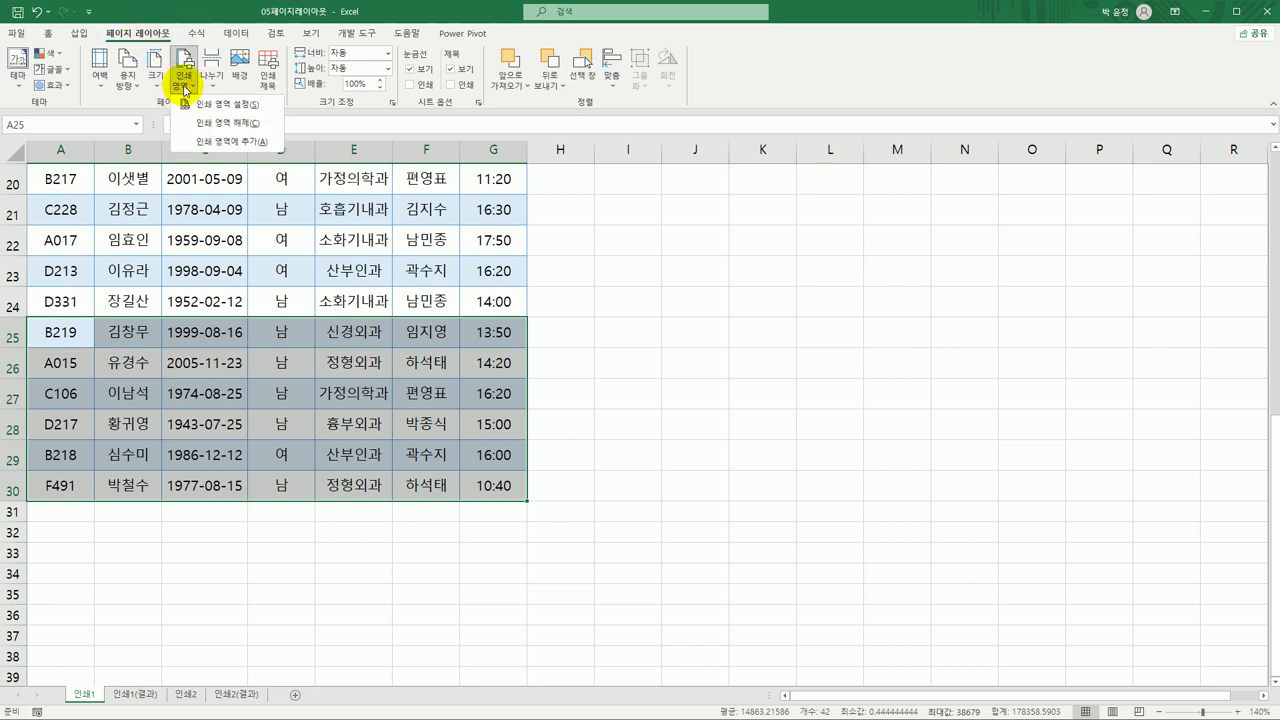
{"action": "left_click", "coordinate": [241, 148]}
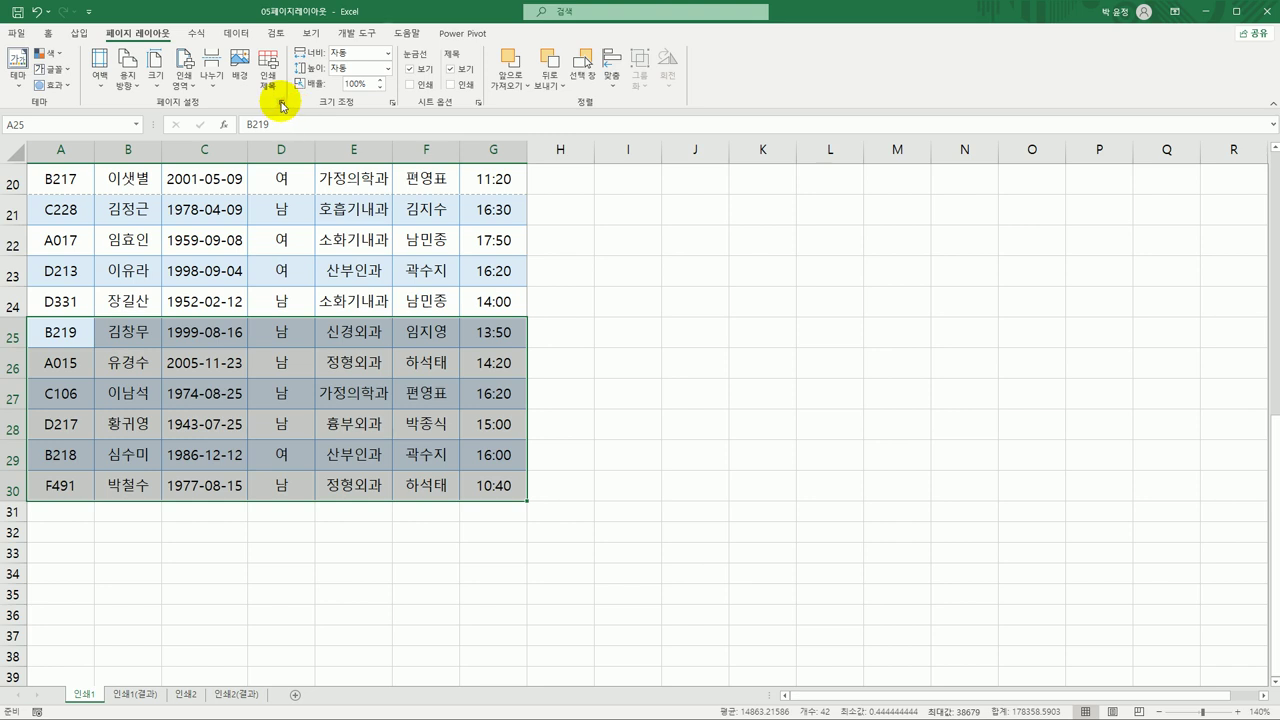
Step: In the page setup's sheet settings, set row 2 ($2:$2) as the title row repeated on every printed page
{"action": "left_click", "coordinate": [281, 106]}
{"action": "left_click", "coordinate": [731, 213]}
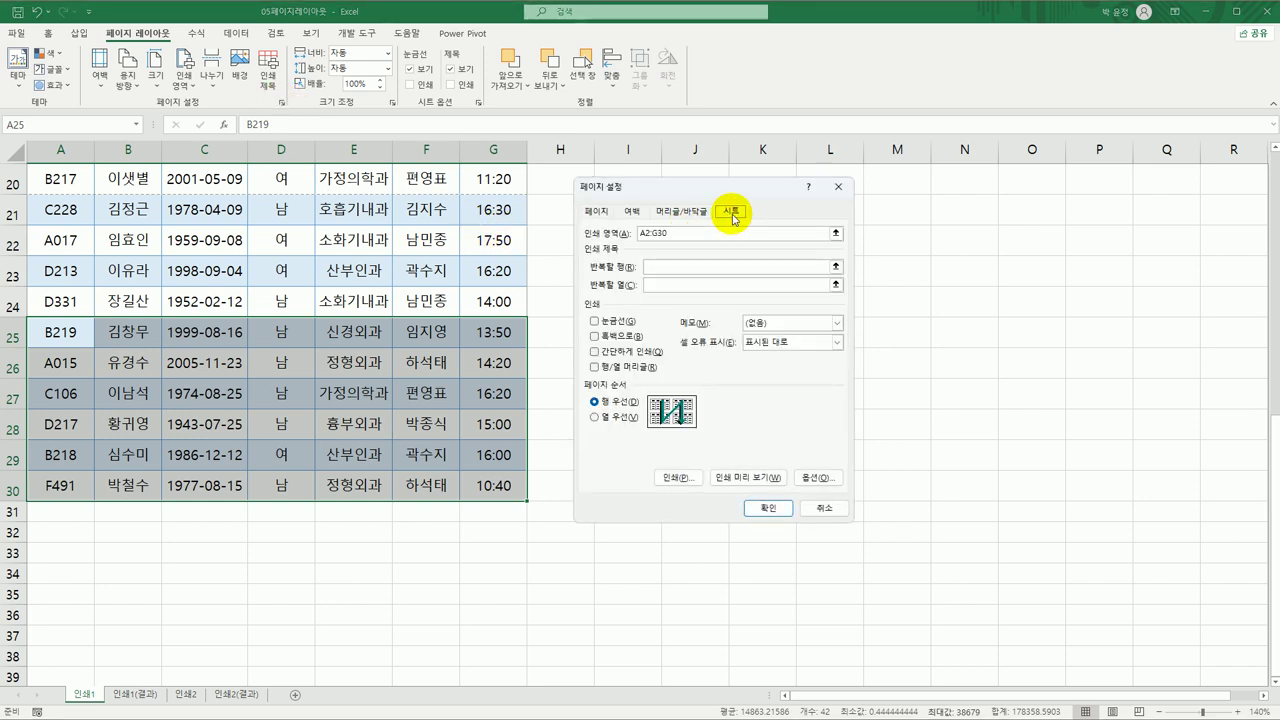
{"action": "left_click", "coordinate": [662, 238]}
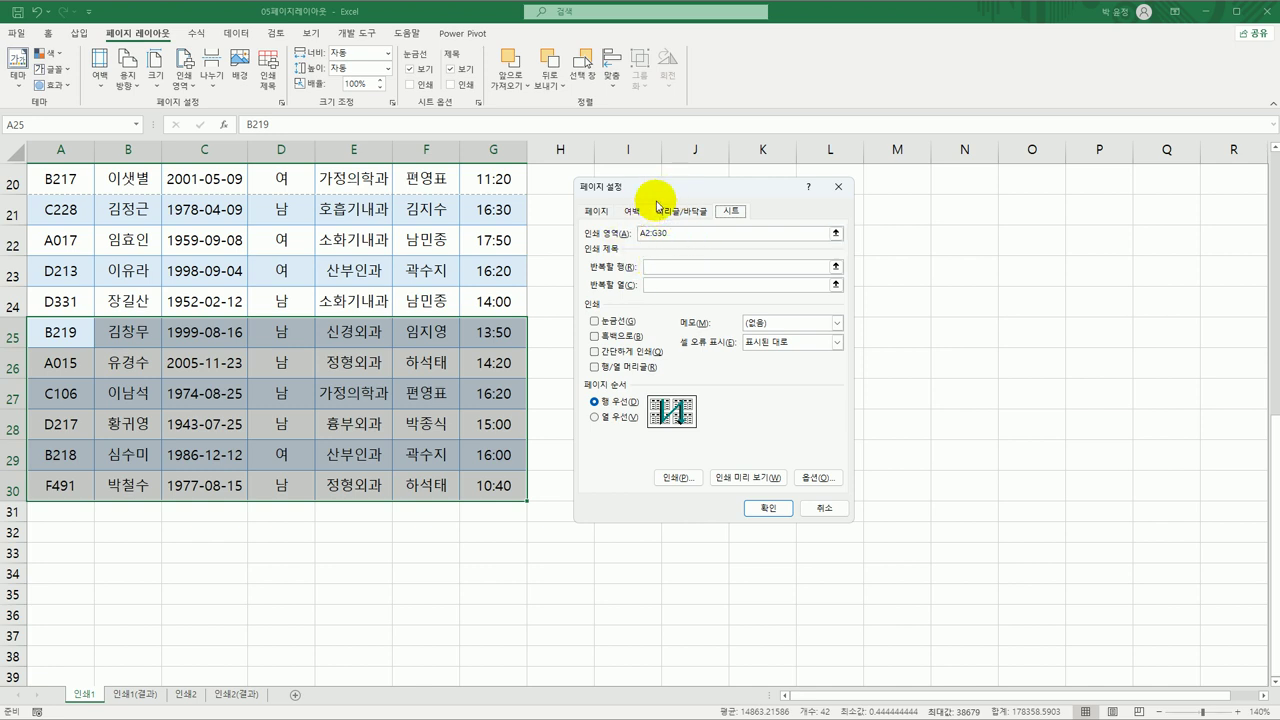
{"action": "left_click", "coordinate": [664, 233]}
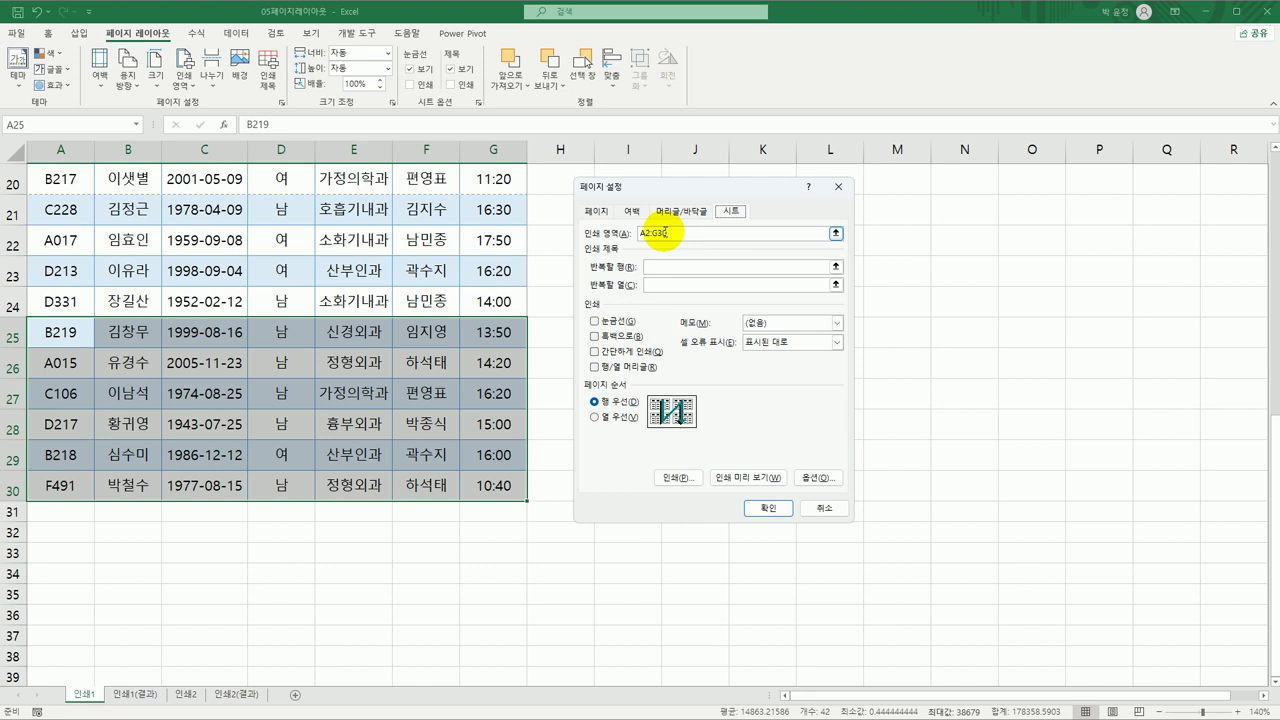
{"action": "left_click", "coordinate": [656, 268]}
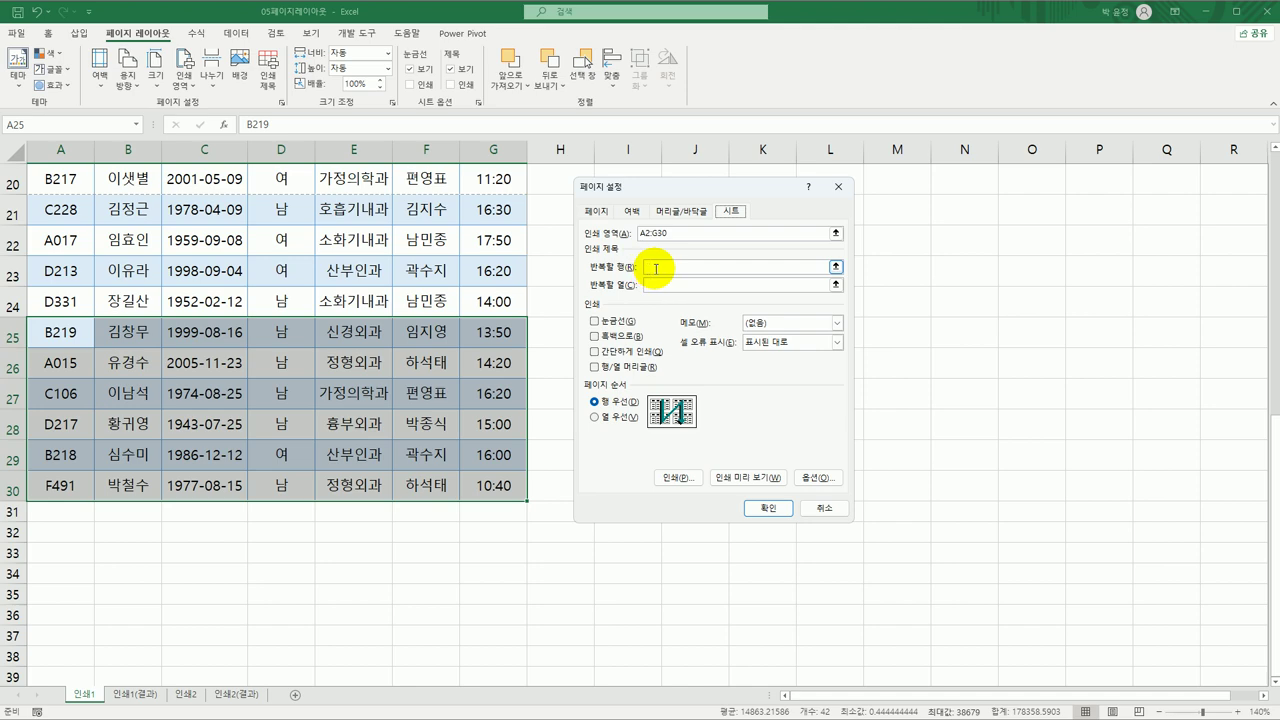
{"action": "scroll", "coordinate": [410, 400], "scroll_direction": "up", "scroll_amount": 6}
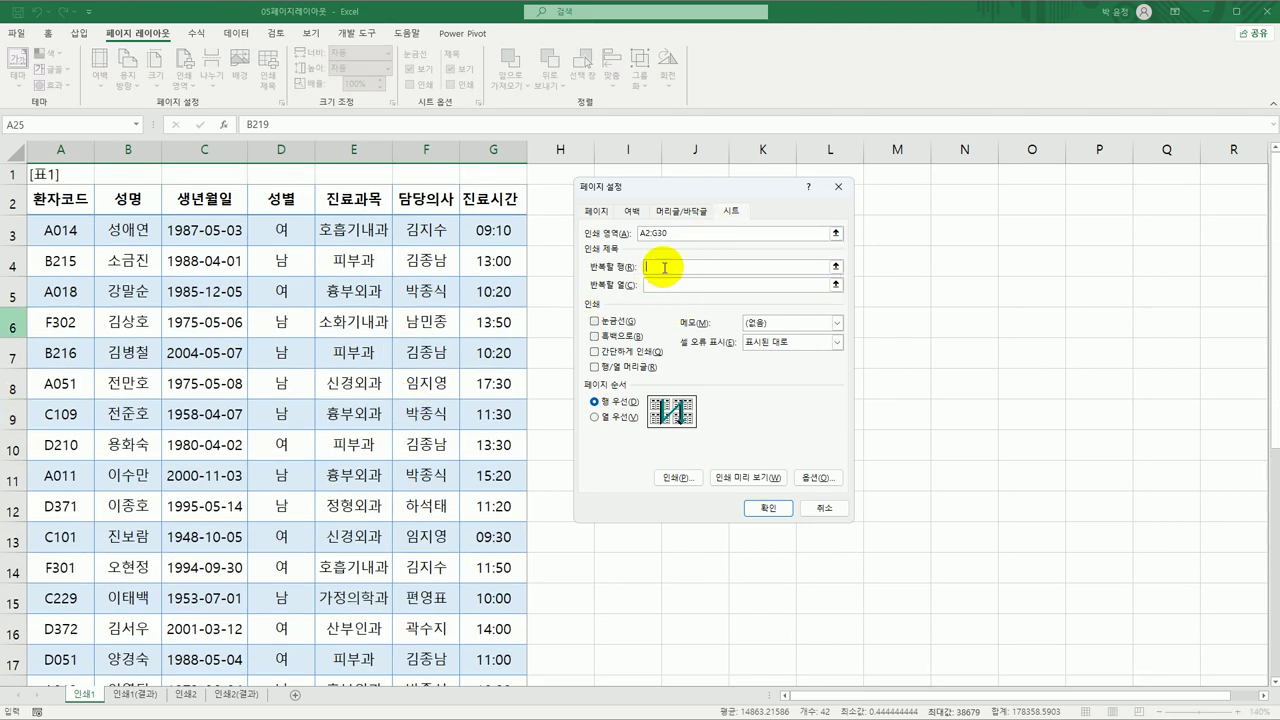
{"action": "left_click", "coordinate": [16, 204]}
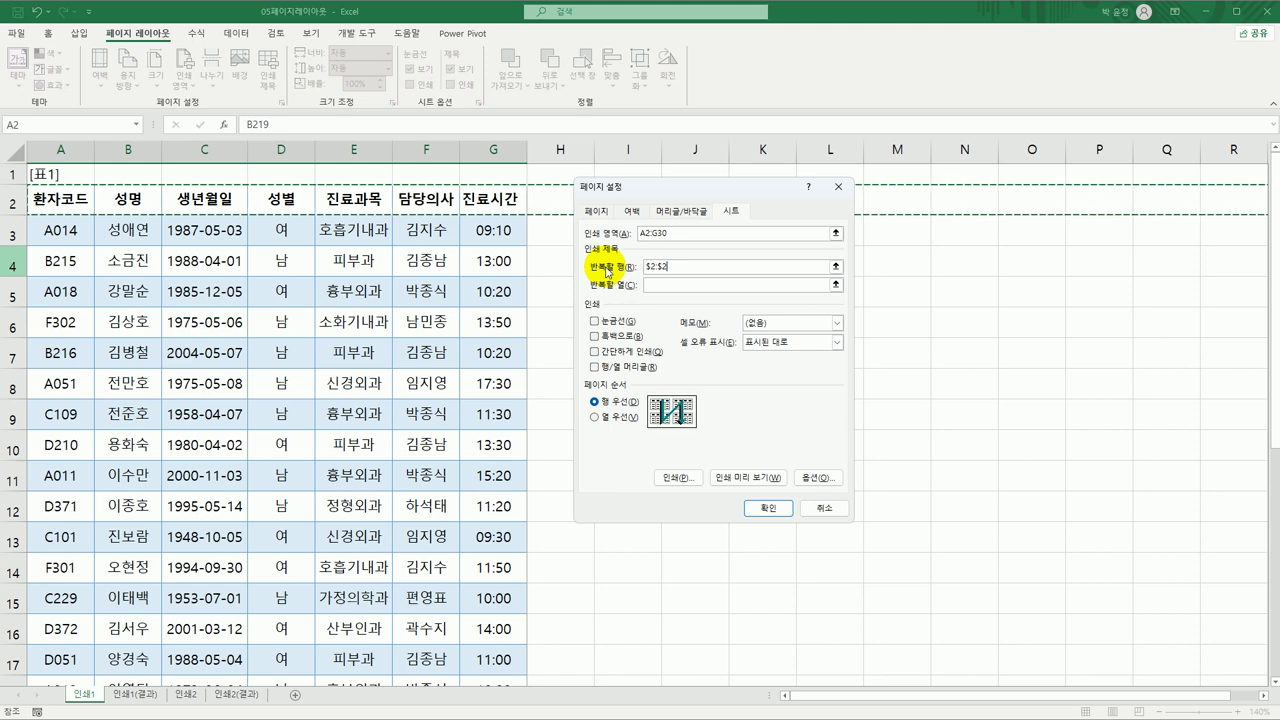
Step: Create a custom header whose right section shows the page number, a slash and the total number of pages
{"action": "left_click", "coordinate": [682, 211]}
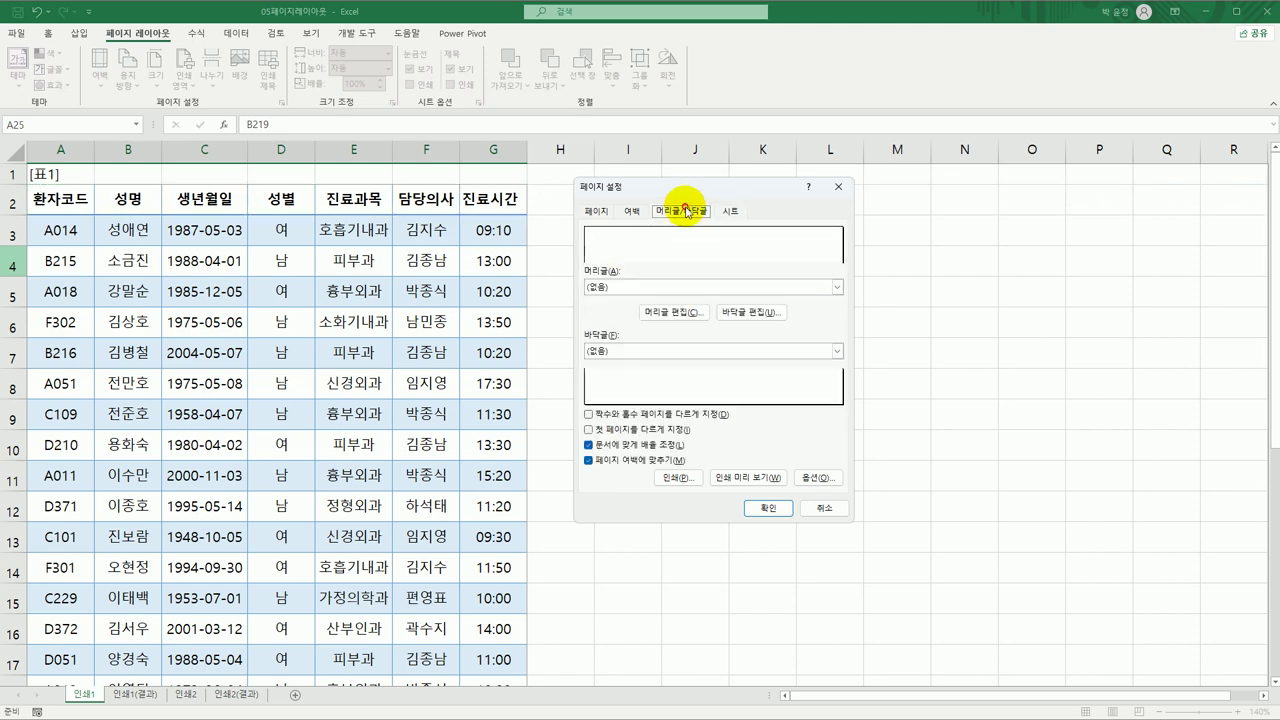
{"action": "left_click", "coordinate": [680, 312]}
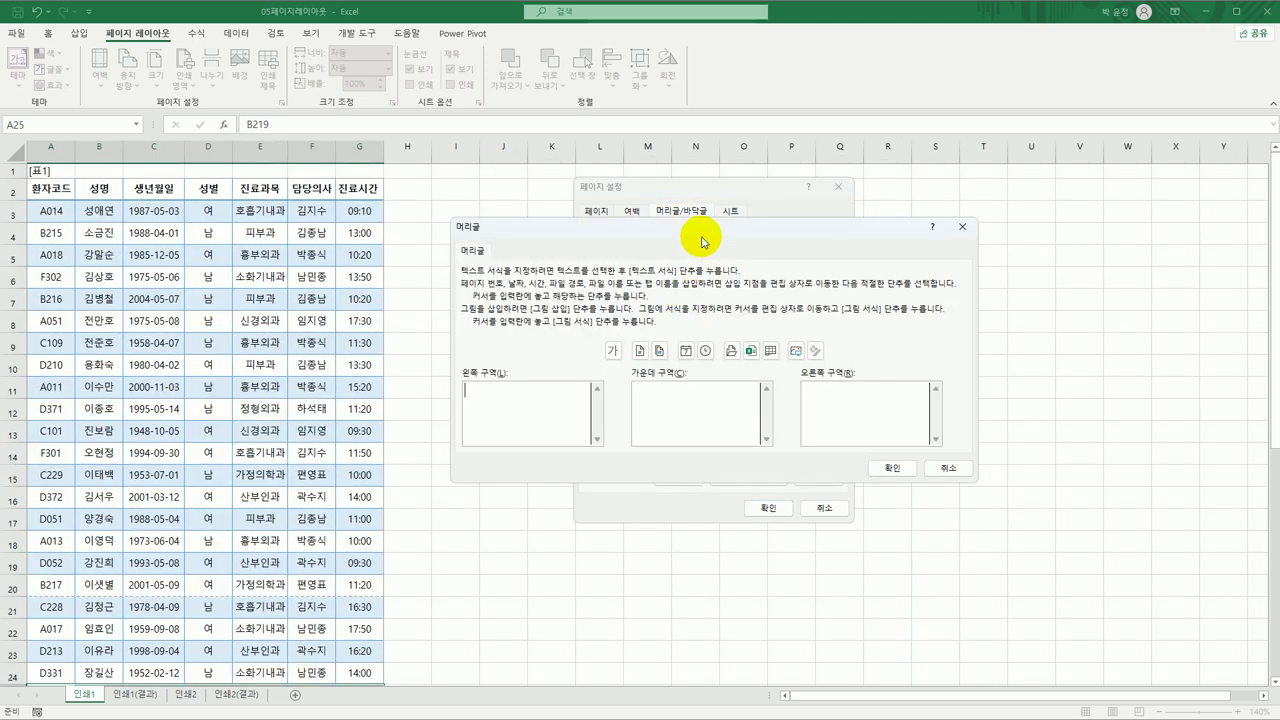
{"action": "left_click_drag", "start_coordinate": [703, 245], "coordinate": [638, 236]}
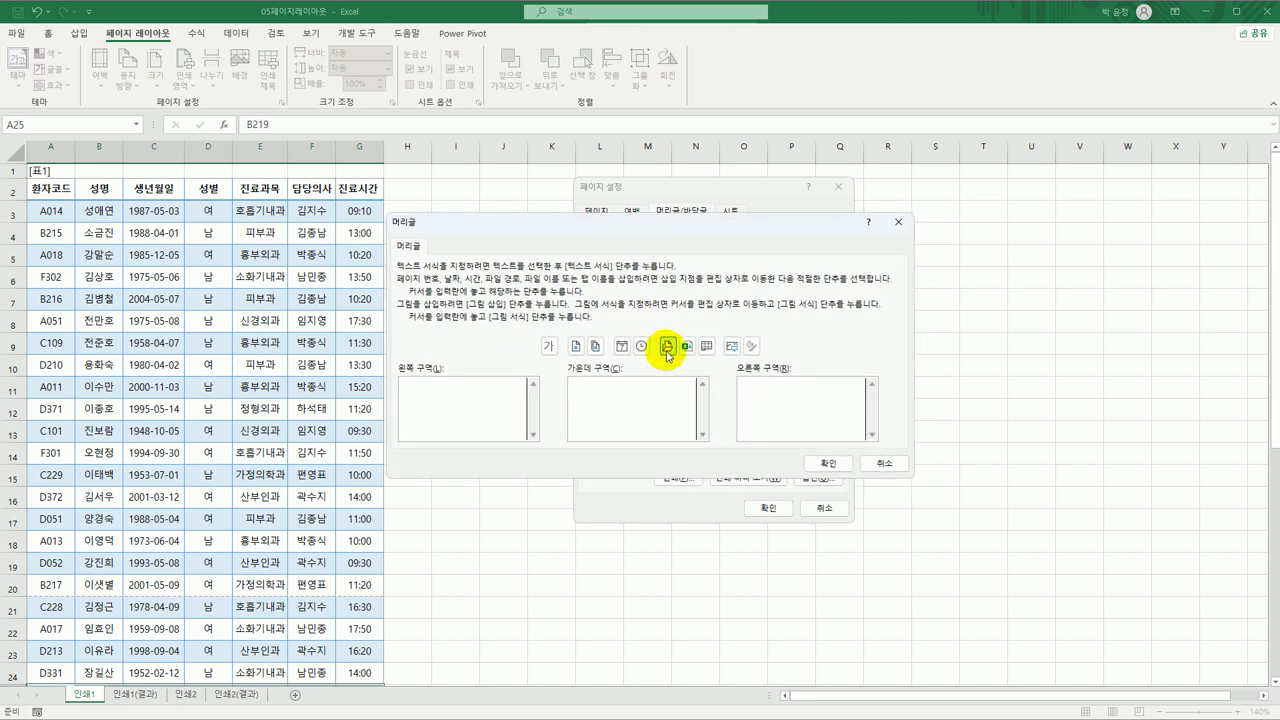
{"action": "left_click", "coordinate": [783, 392]}
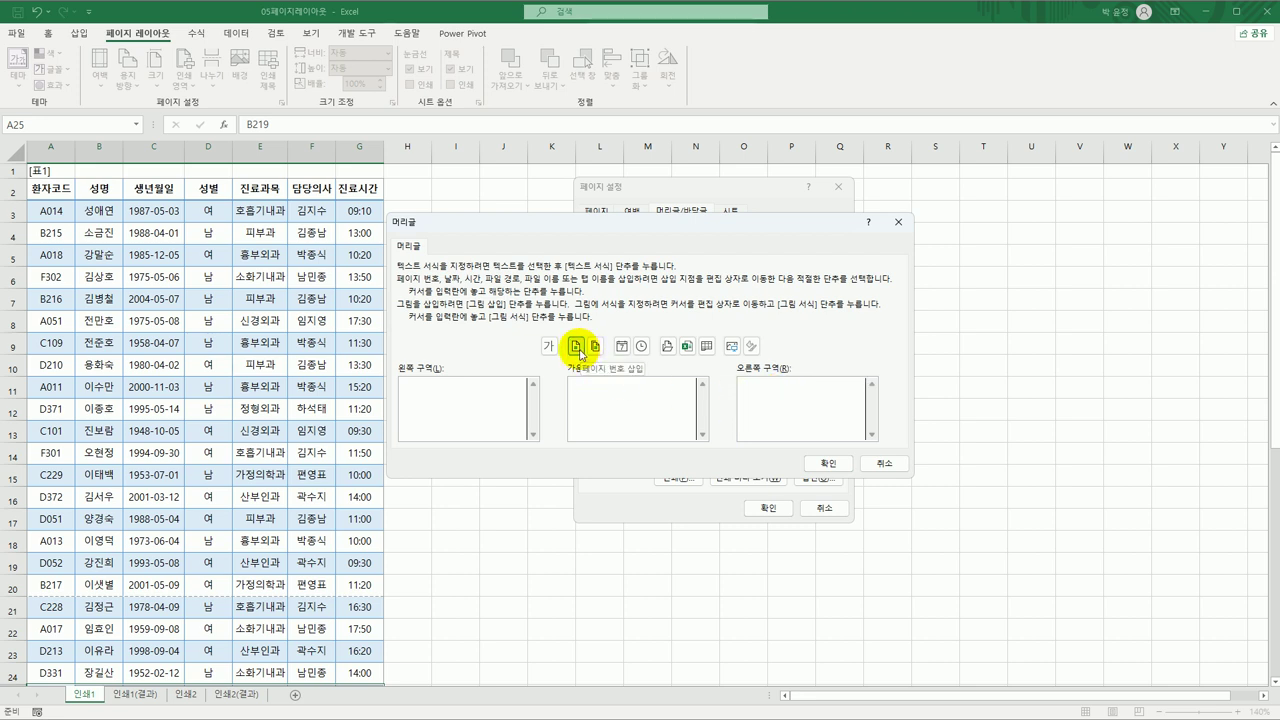
{"action": "left_click", "coordinate": [578, 347]}
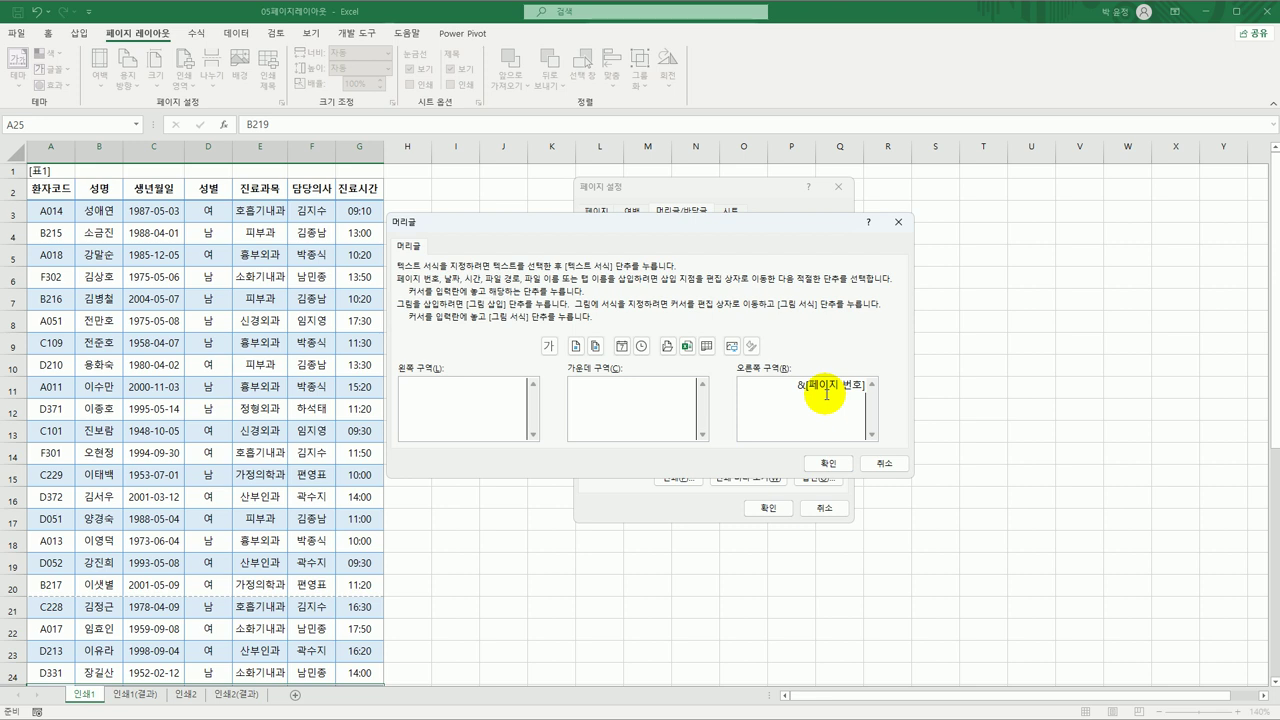
{"action": "type", "text": "/"}
{"action": "left_click", "coordinate": [595, 347]}
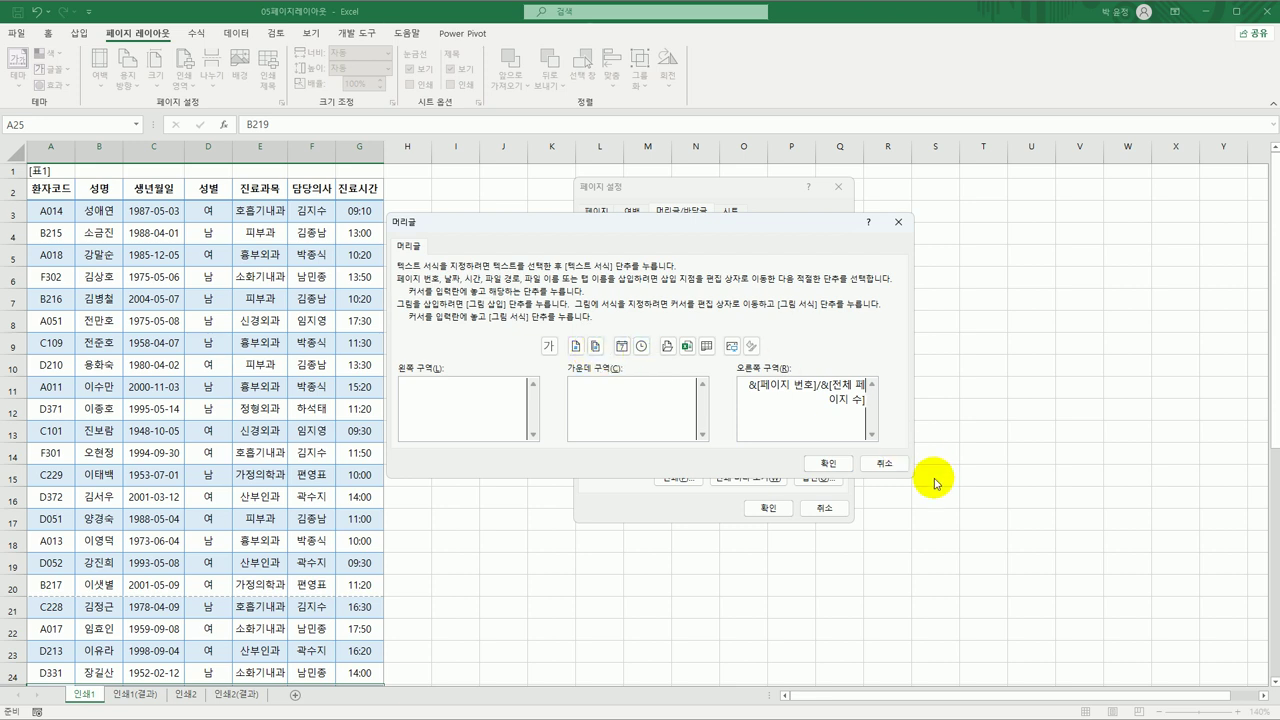
{"action": "left_click", "coordinate": [829, 464]}
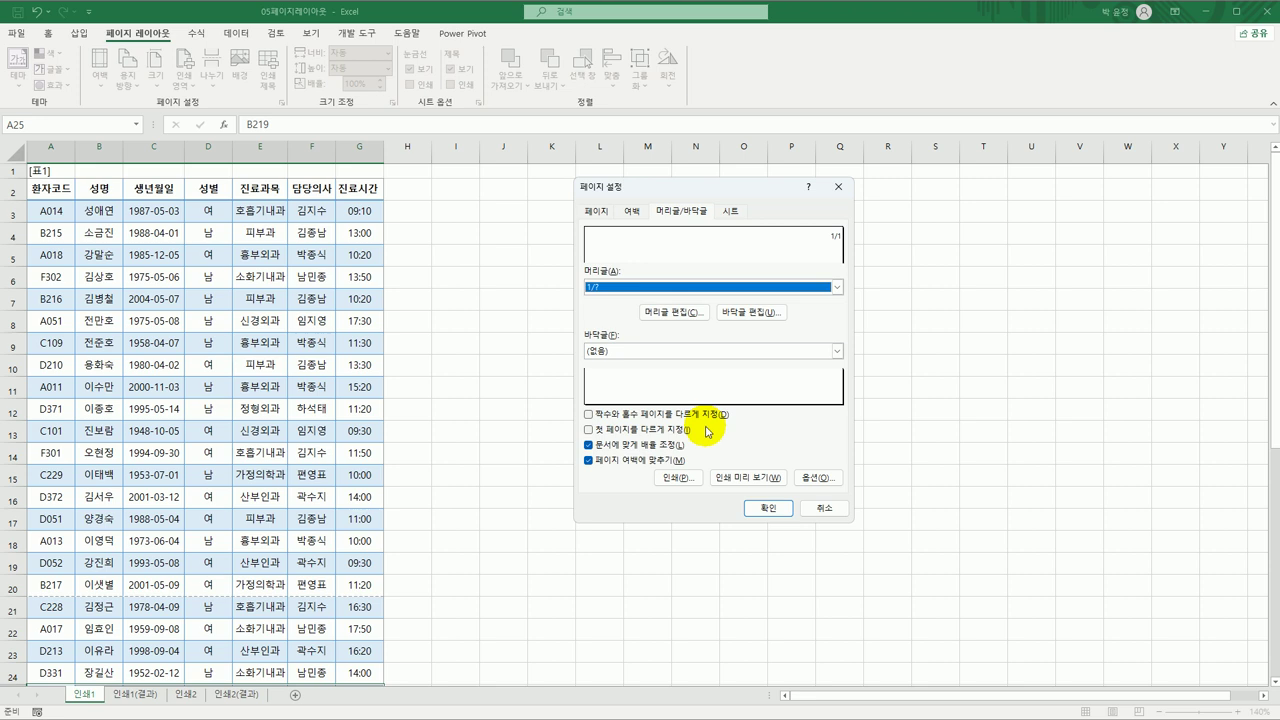
Step: Set the print scaling to 90% and apply the page setup
{"action": "left_click", "coordinate": [591, 213]}
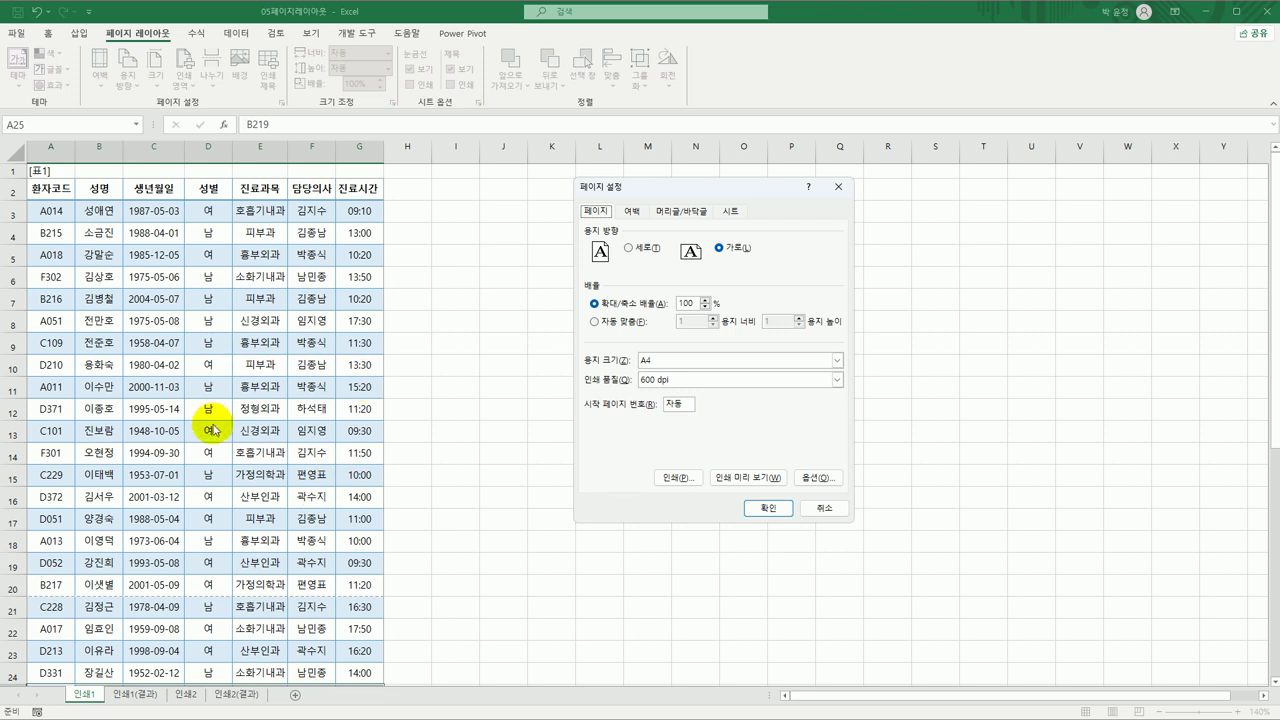
{"action": "double_click", "coordinate": [688, 303]}
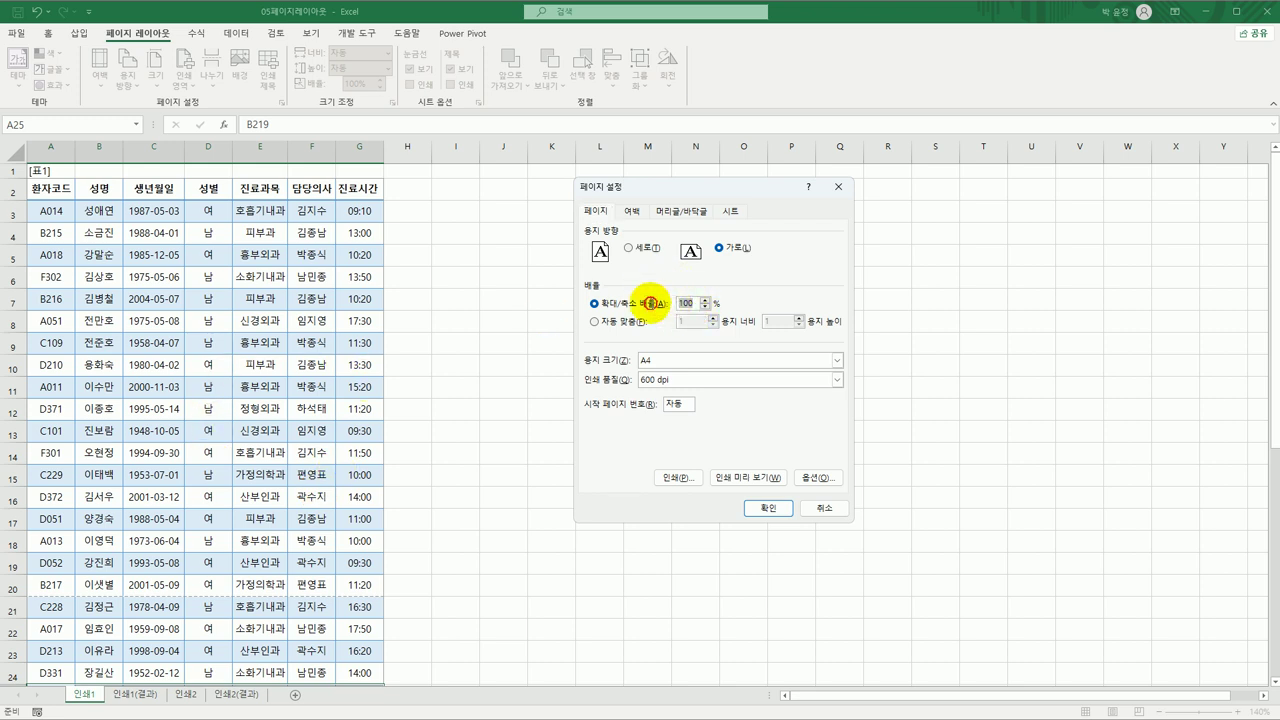
{"action": "type", "text": "90"}
{"action": "left_click", "coordinate": [768, 508]}
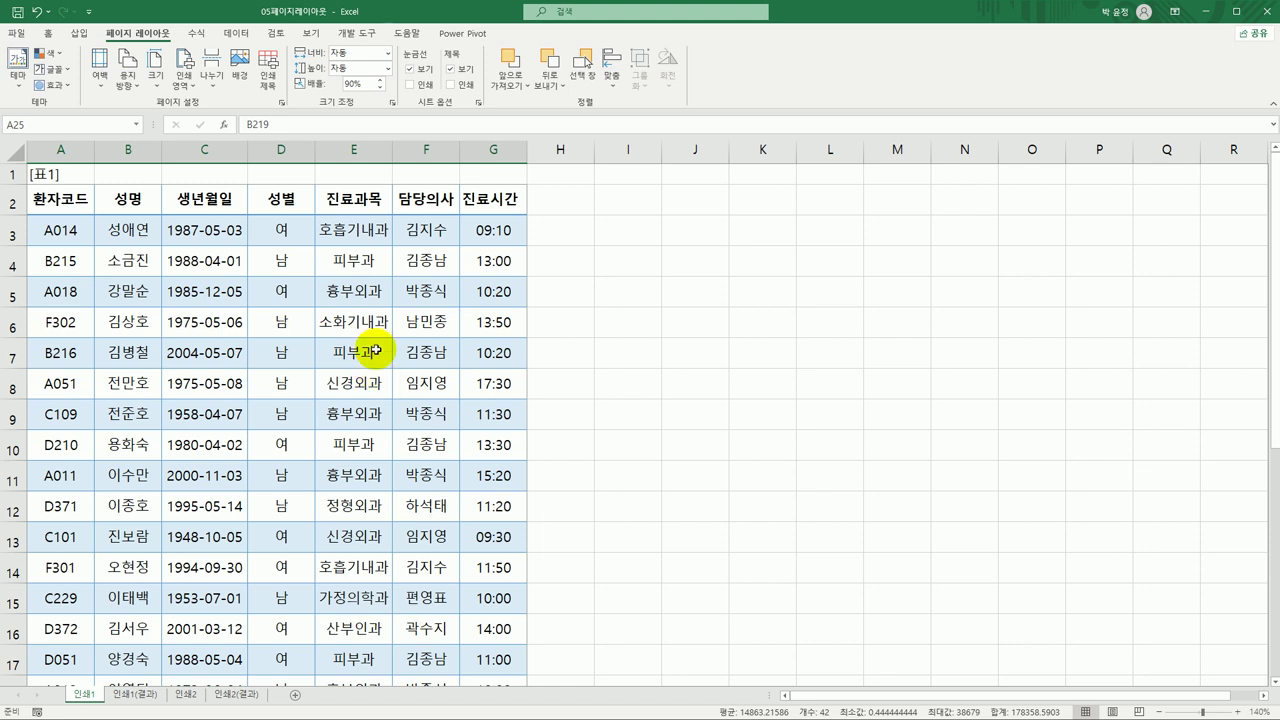
Step: Insert a page break at cell A17 so rows 2 to 16 print on one page and the remaining rows on another
{"action": "left_click_drag", "start_coordinate": [65, 198], "coordinate": [485, 628]}
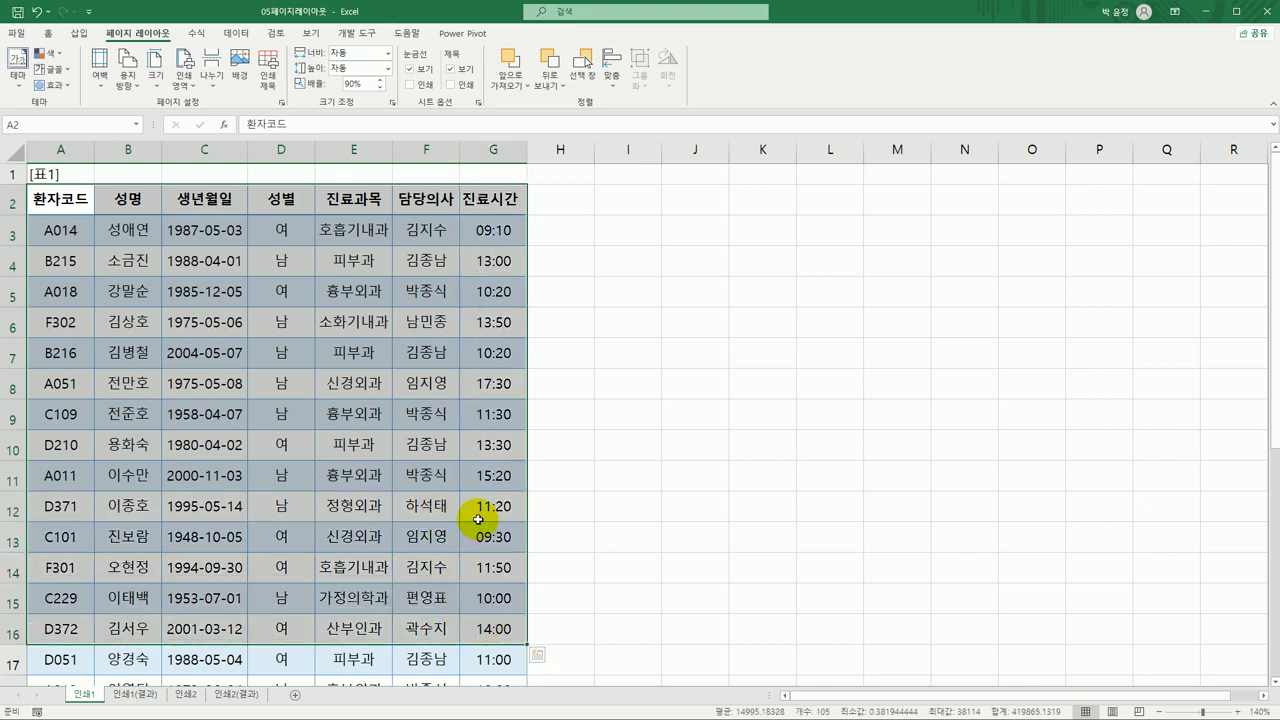
{"action": "scroll", "coordinate": [505, 514], "scroll_direction": "down", "scroll_amount": 3}
{"action": "left_click_drag", "start_coordinate": [61, 393], "coordinate": [479, 650]}
{"action": "scroll", "coordinate": [666, 547], "scroll_direction": "up", "scroll_amount": 3}
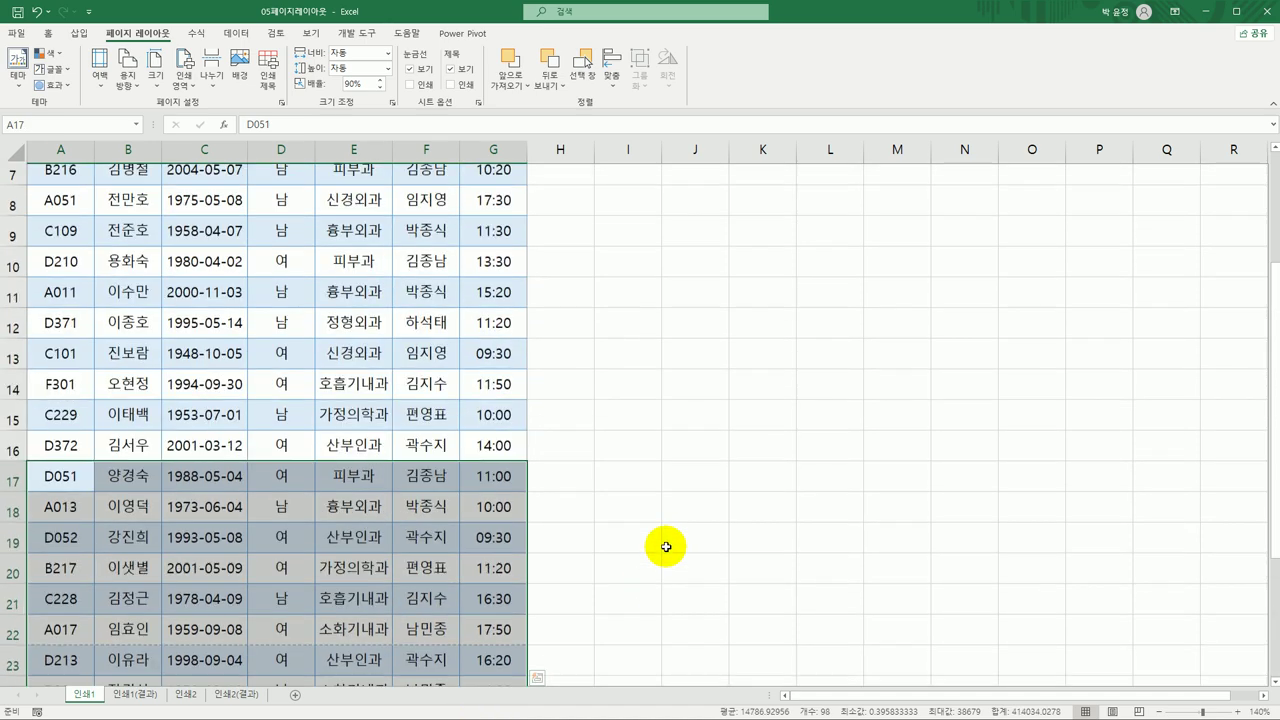
{"action": "left_click", "coordinate": [76, 518]}
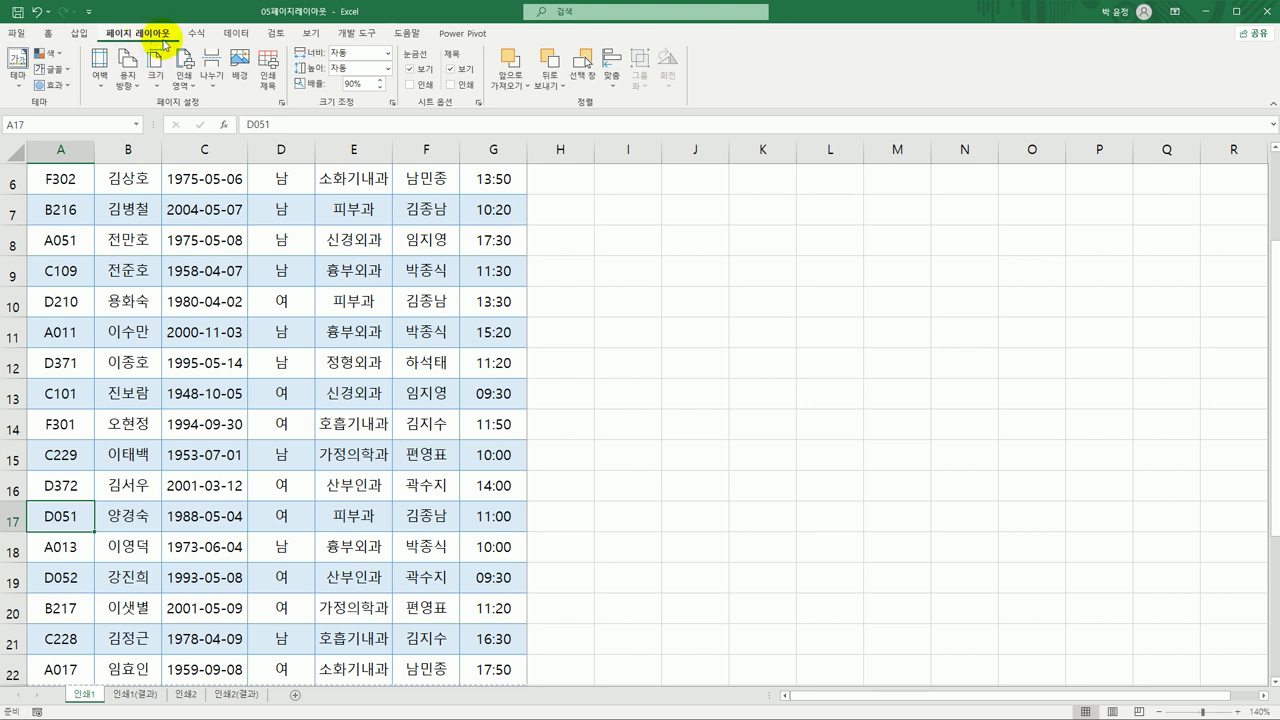
{"action": "left_click", "coordinate": [210, 75]}
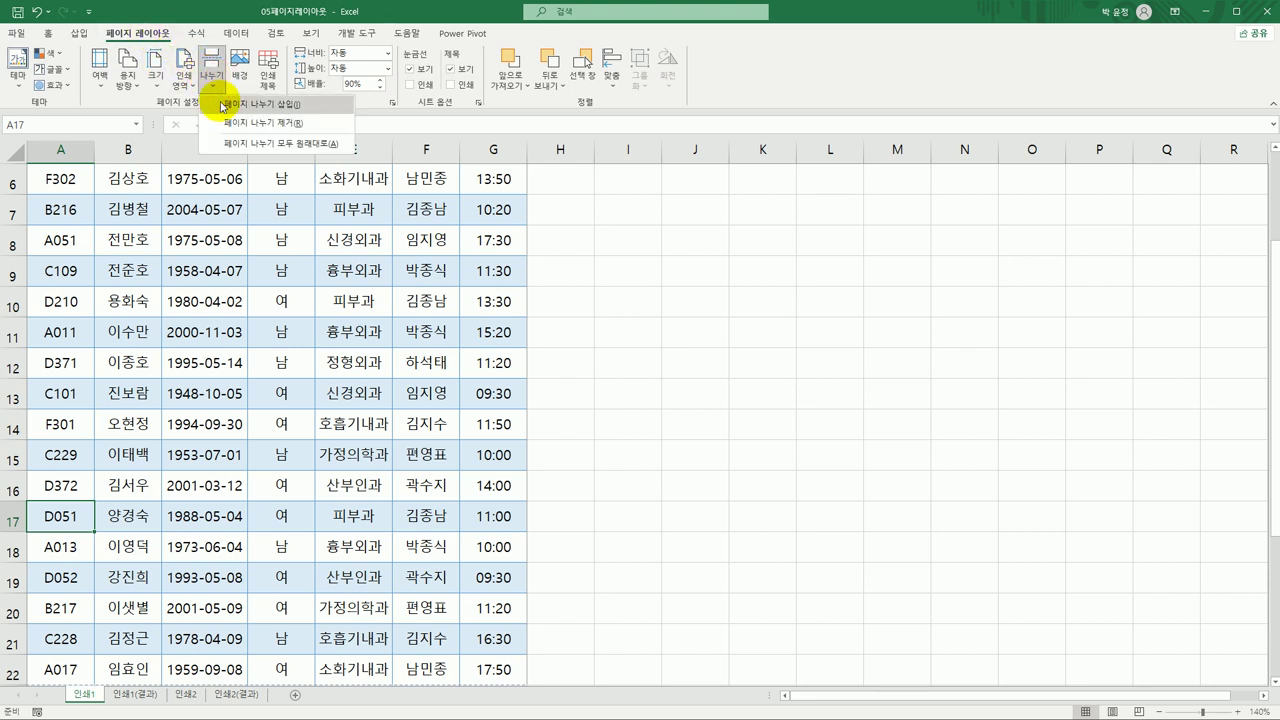
{"action": "left_click", "coordinate": [222, 104]}
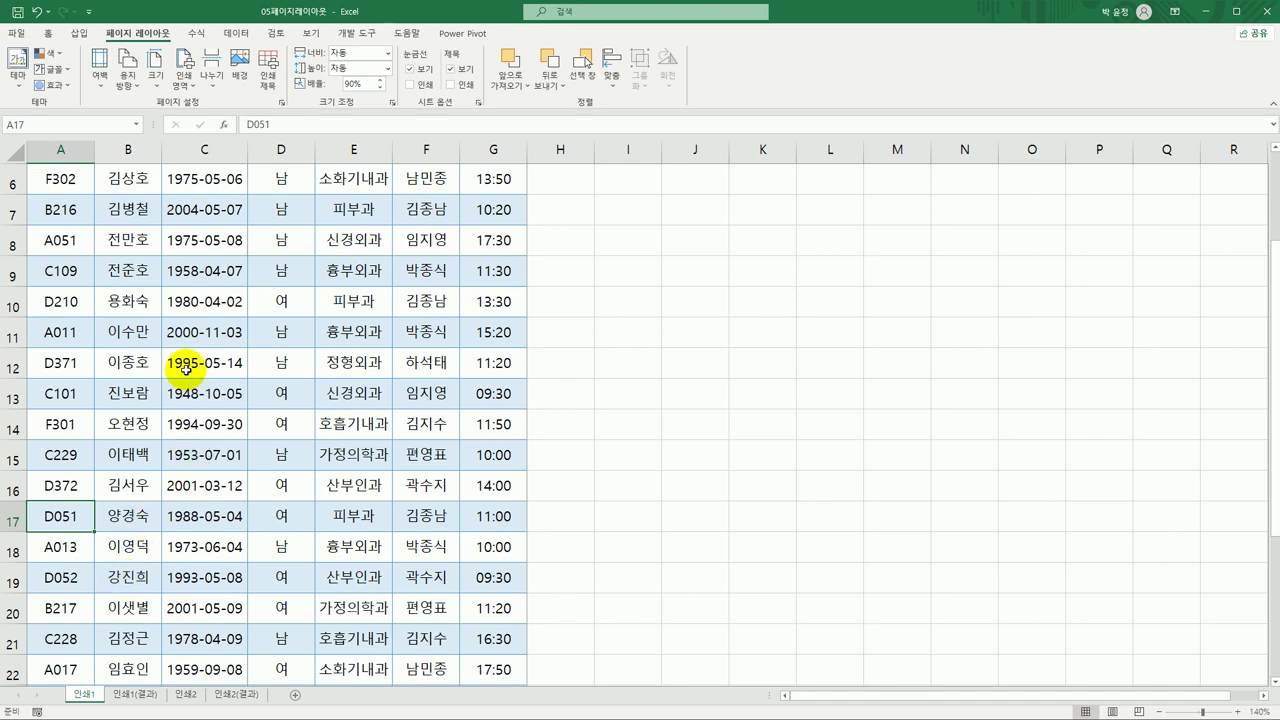
Step: Examine both pages in the print preview, checking the repeated title row, the page-number header and the page split
{"action": "left_click", "coordinate": [20, 34]}
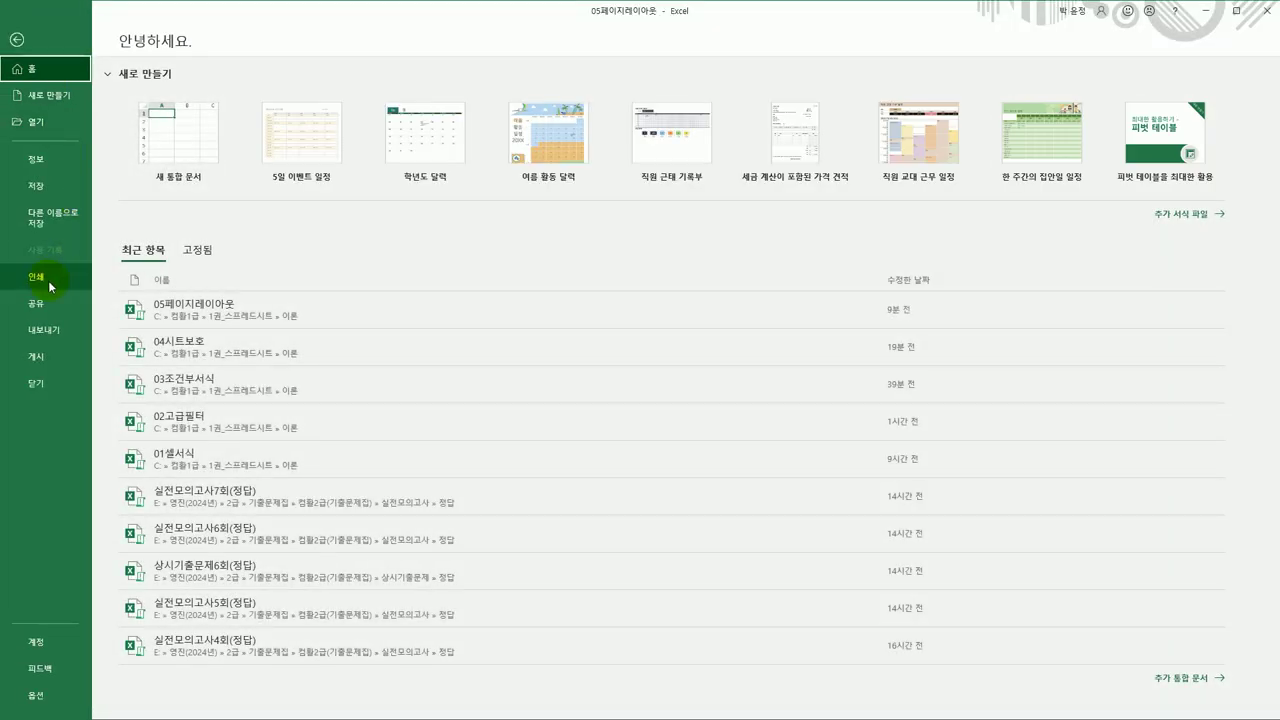
{"action": "left_click", "coordinate": [55, 278]}
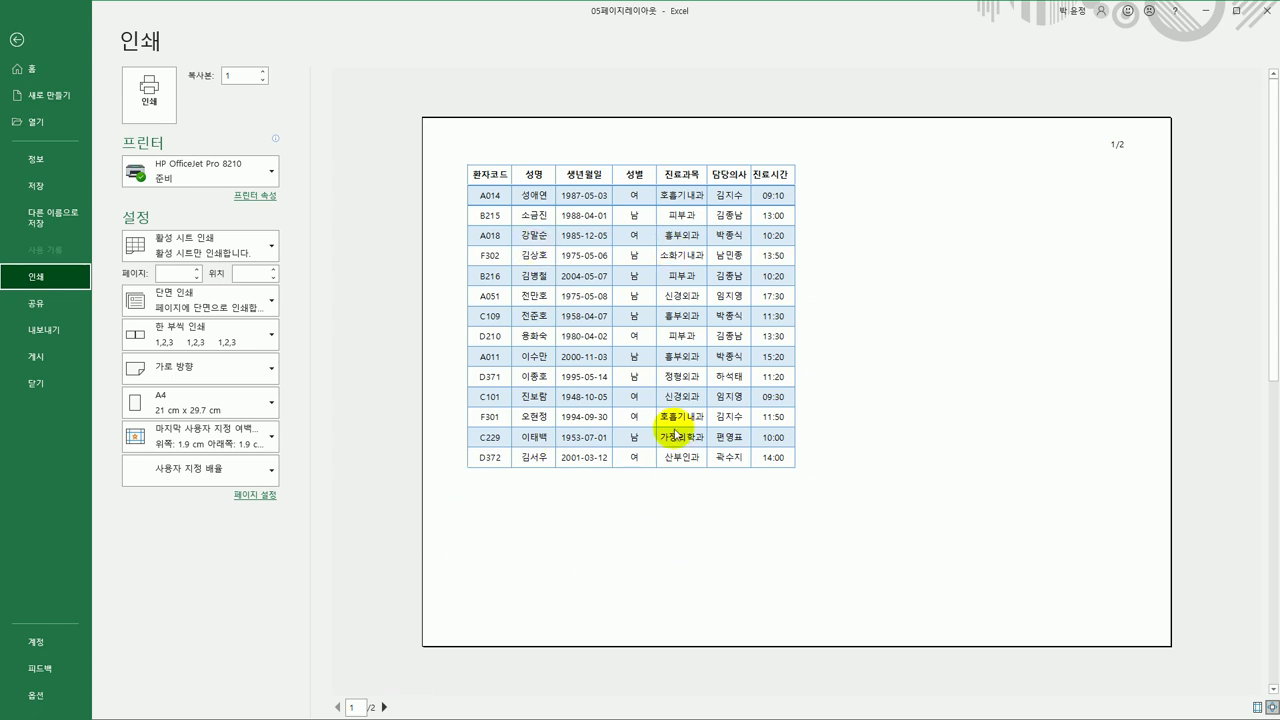
{"action": "left_click", "coordinate": [384, 707]}
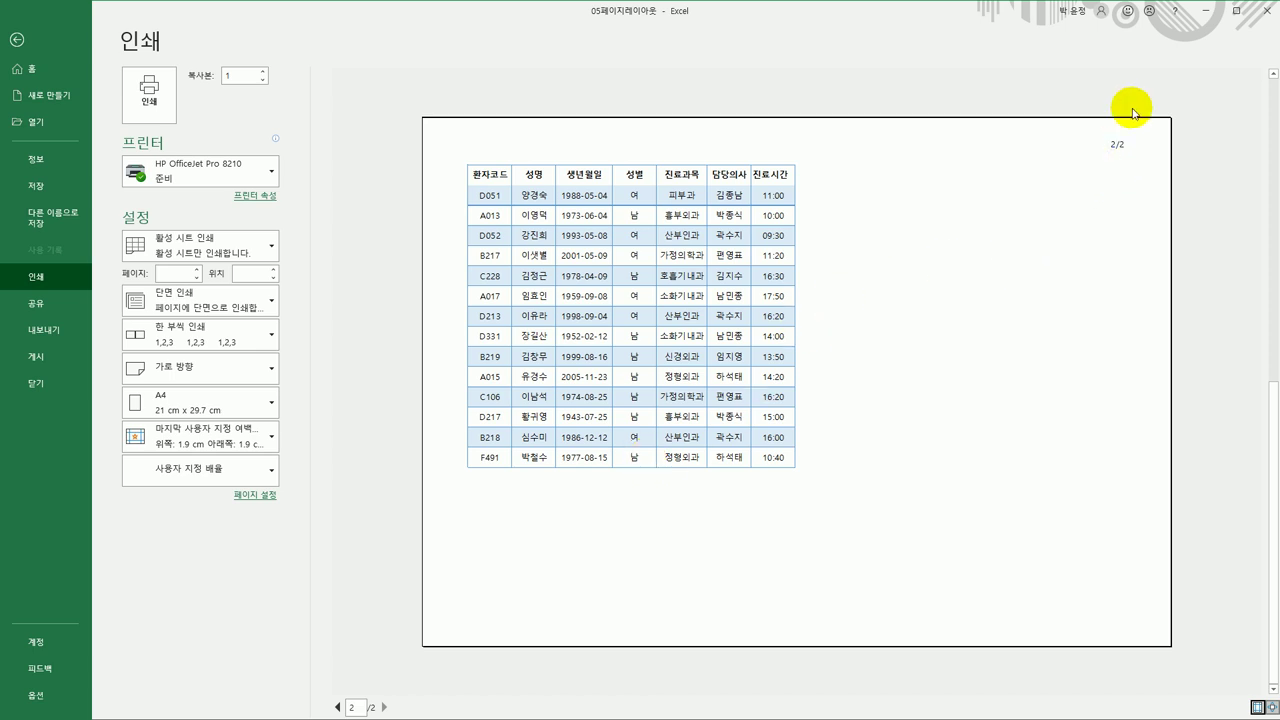
{"action": "left_click", "coordinate": [337, 707]}
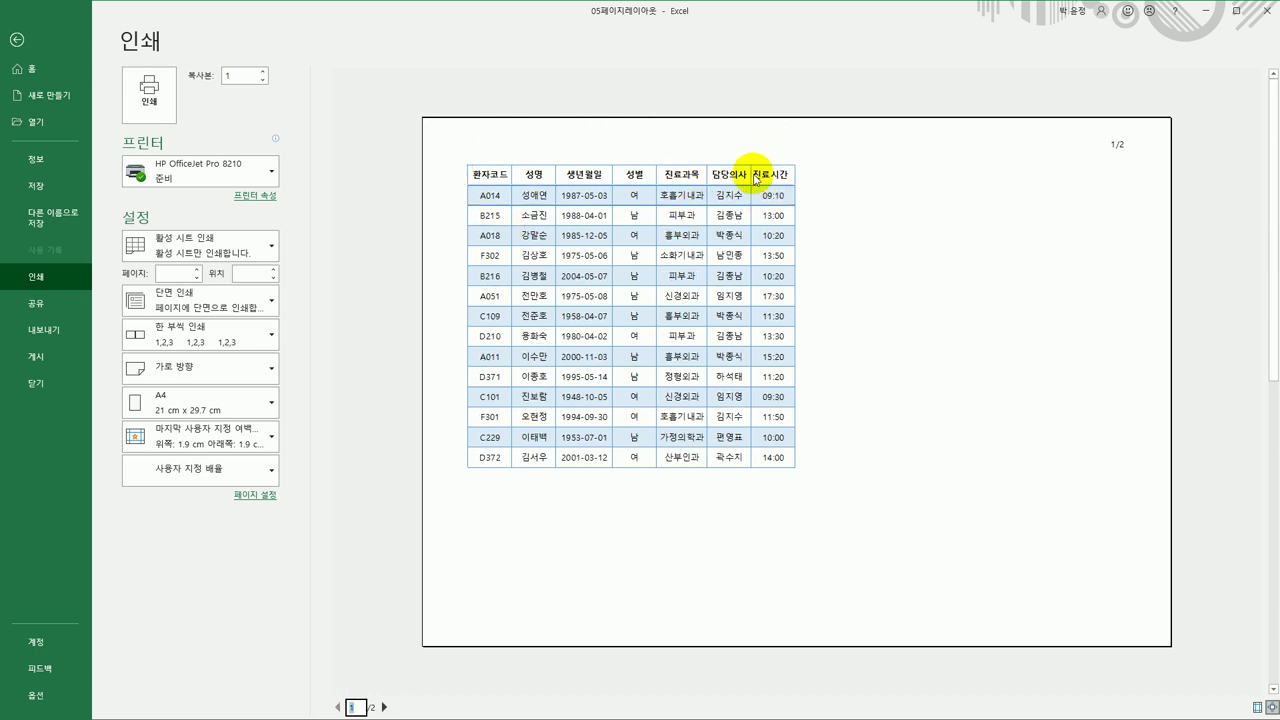
{"action": "left_click", "coordinate": [384, 707]}
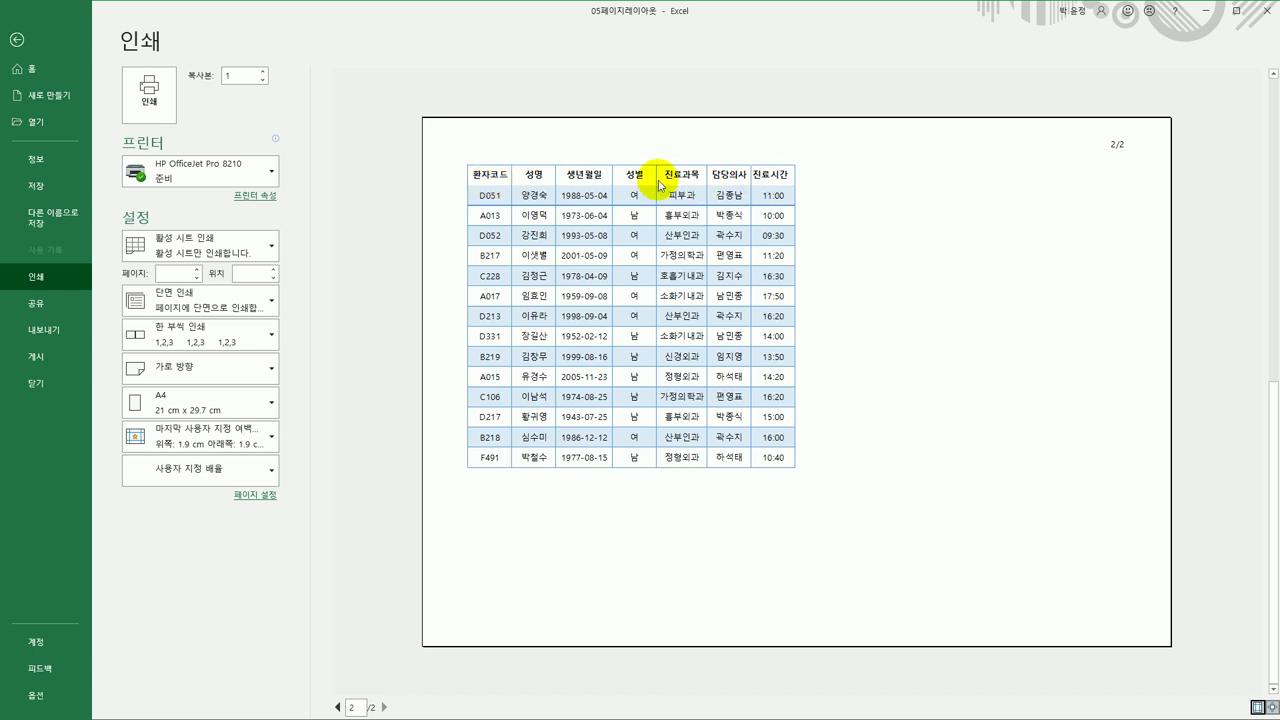
Step: Close the print preview and return to the beginning of the table on sheet 인쇄1
{"action": "left_click", "coordinate": [13, 44]}
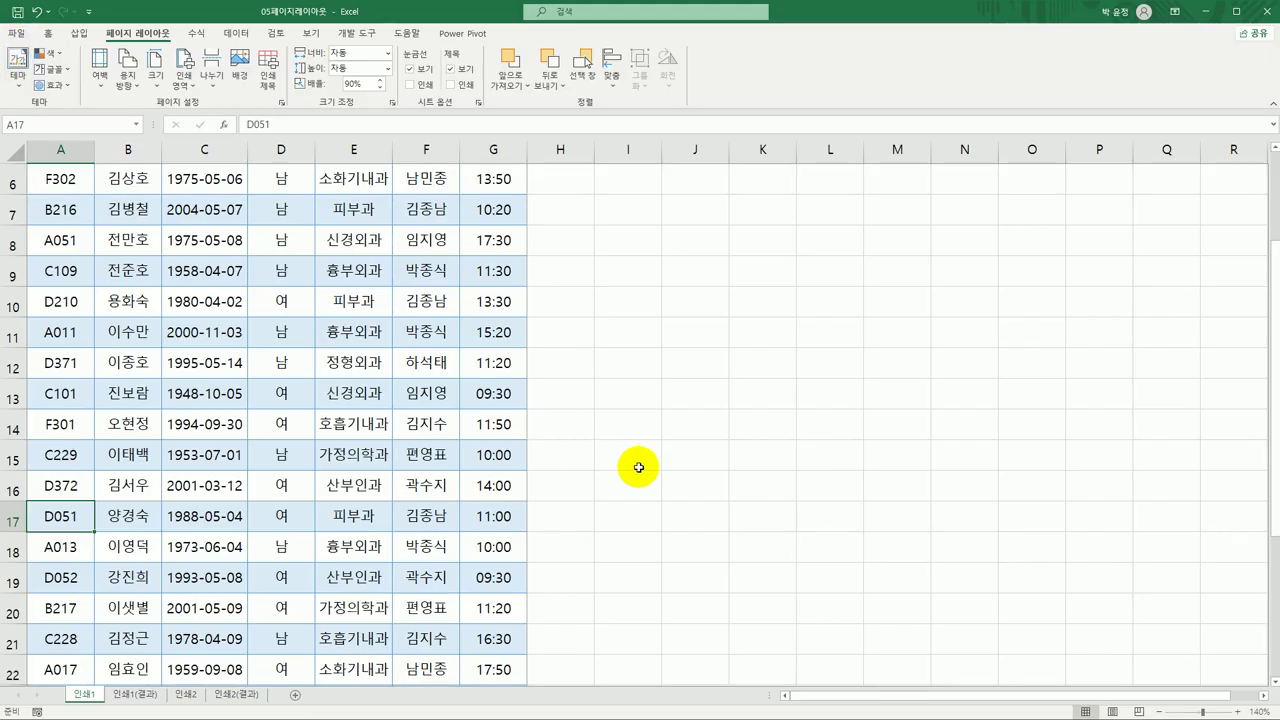
{"action": "left_click", "coordinate": [638, 464]}
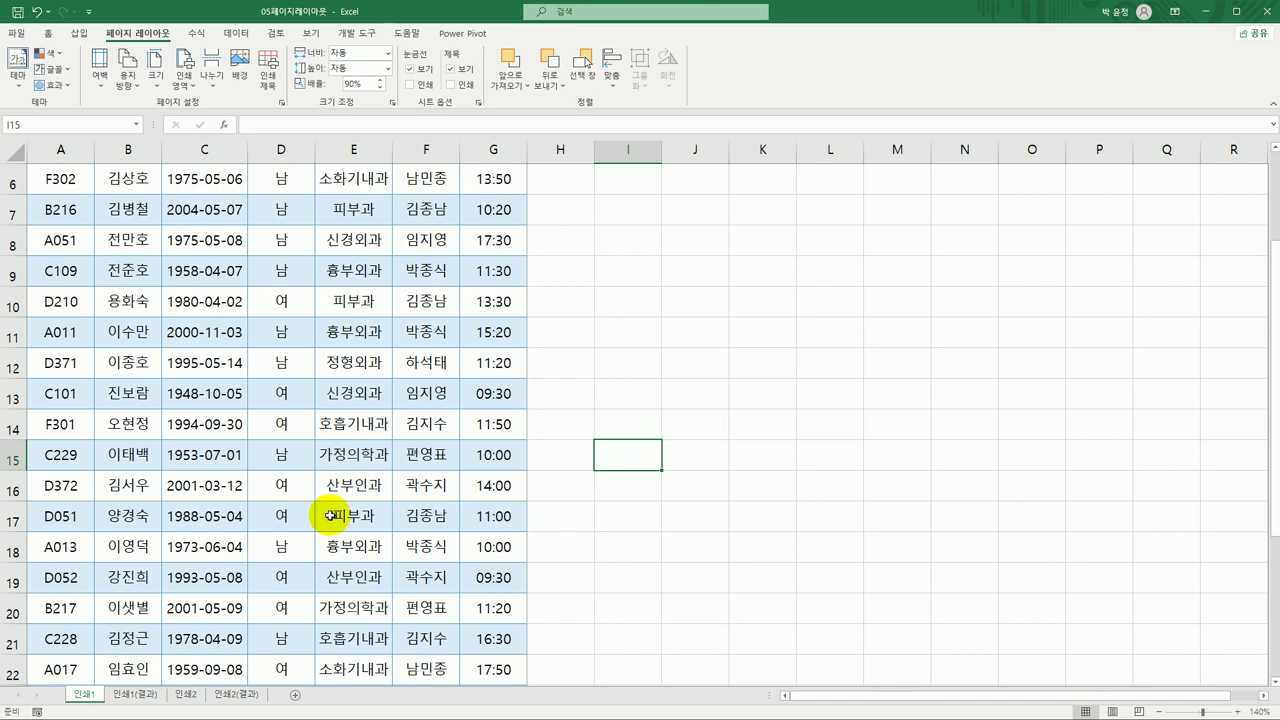
{"action": "scroll", "coordinate": [329, 515], "scroll_direction": "up", "scroll_amount": 2}
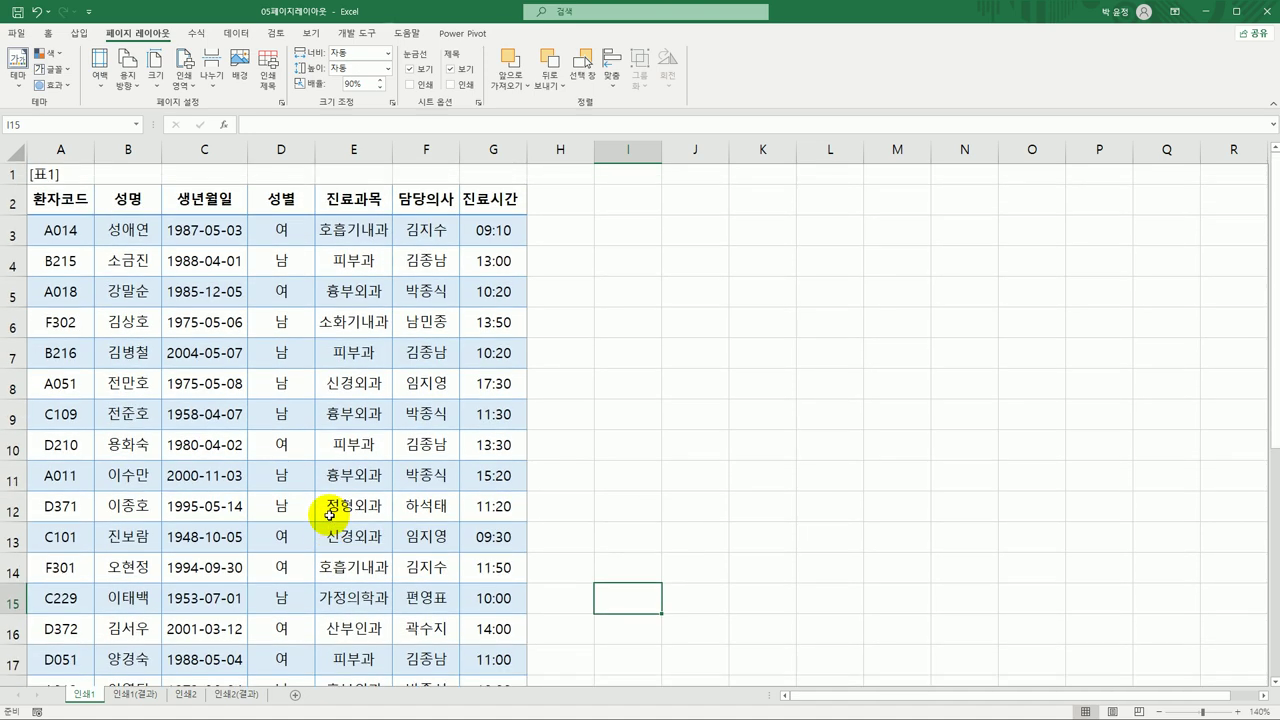
Step: Switch to sheet 인쇄2 and set its page margins to centre the printout horizontally on the page
{"action": "left_click", "coordinate": [185, 694]}
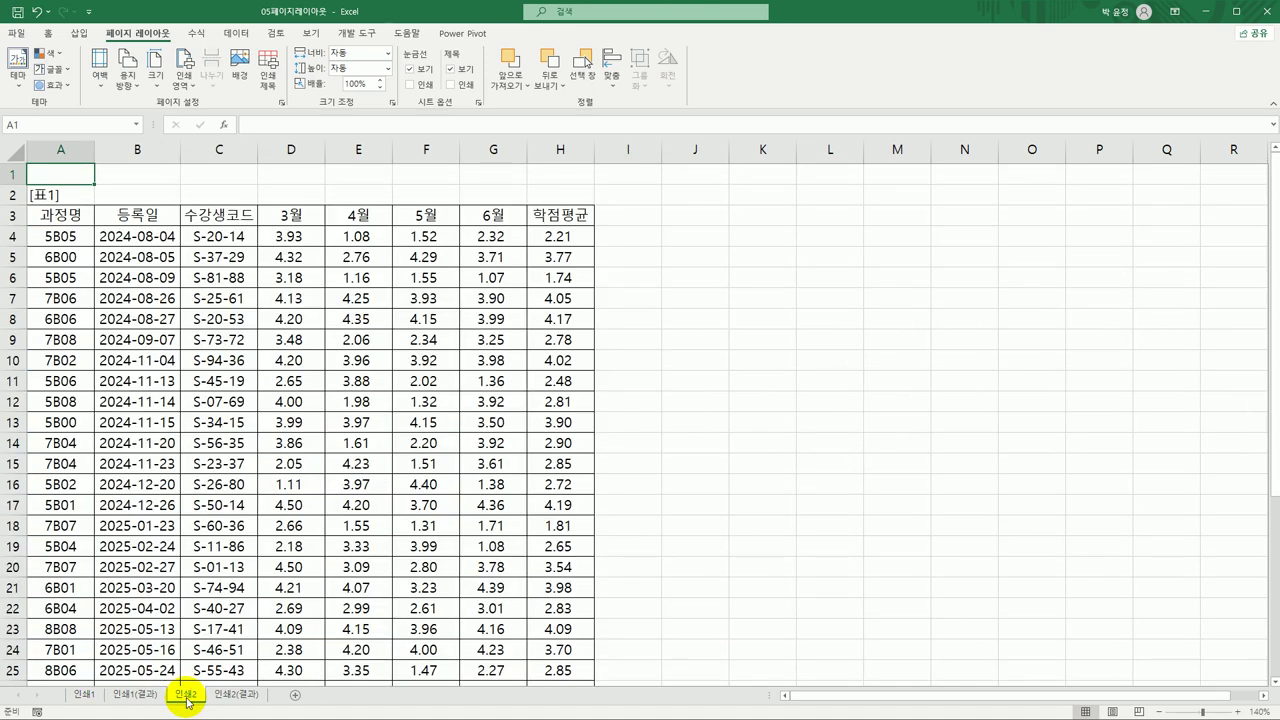
{"action": "left_click", "coordinate": [282, 103]}
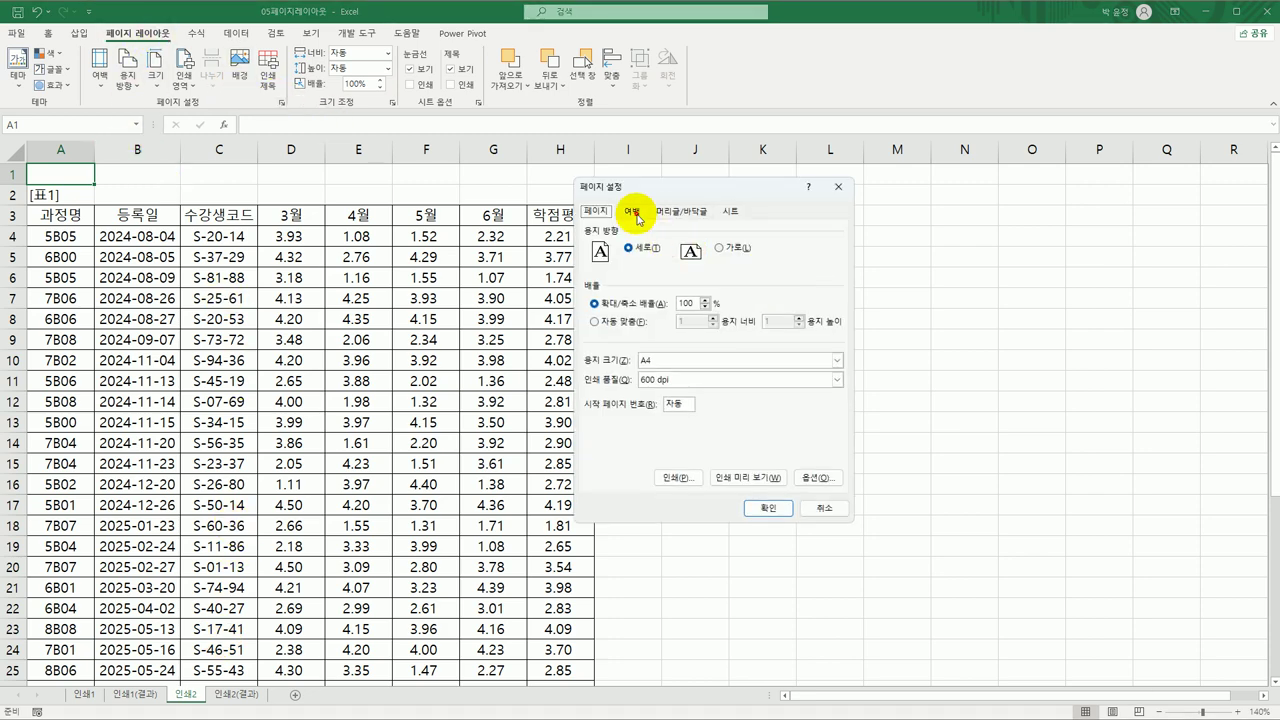
{"action": "left_click", "coordinate": [634, 213]}
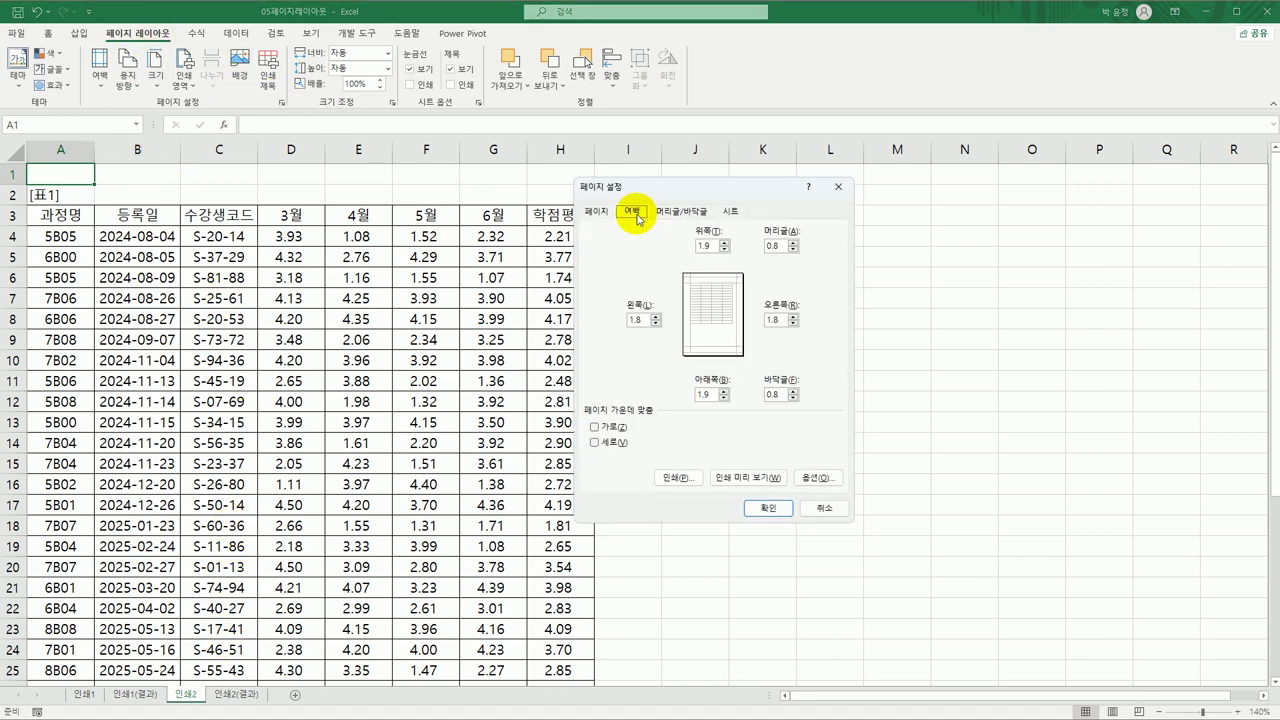
{"action": "left_click", "coordinate": [618, 428]}
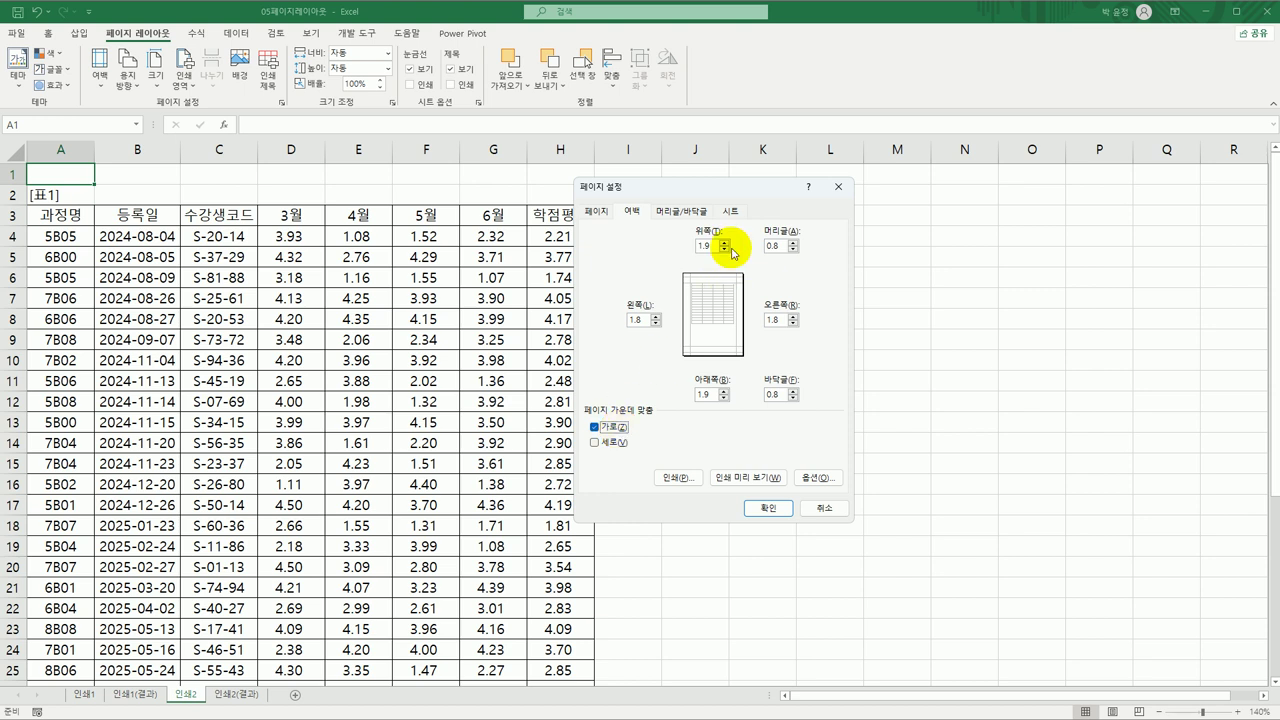
Step: Create a custom header for sheet 인쇄2 whose left section shows the sheet name
{"action": "left_click", "coordinate": [693, 213]}
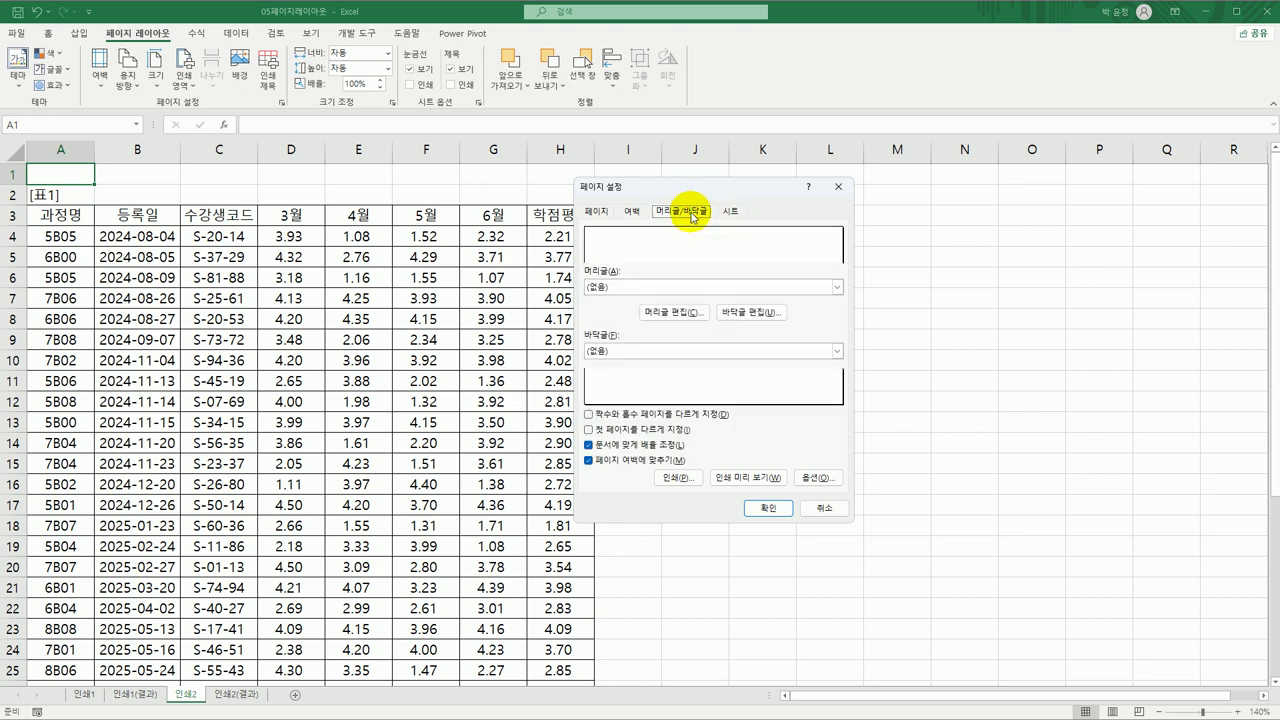
{"action": "left_click", "coordinate": [688, 314]}
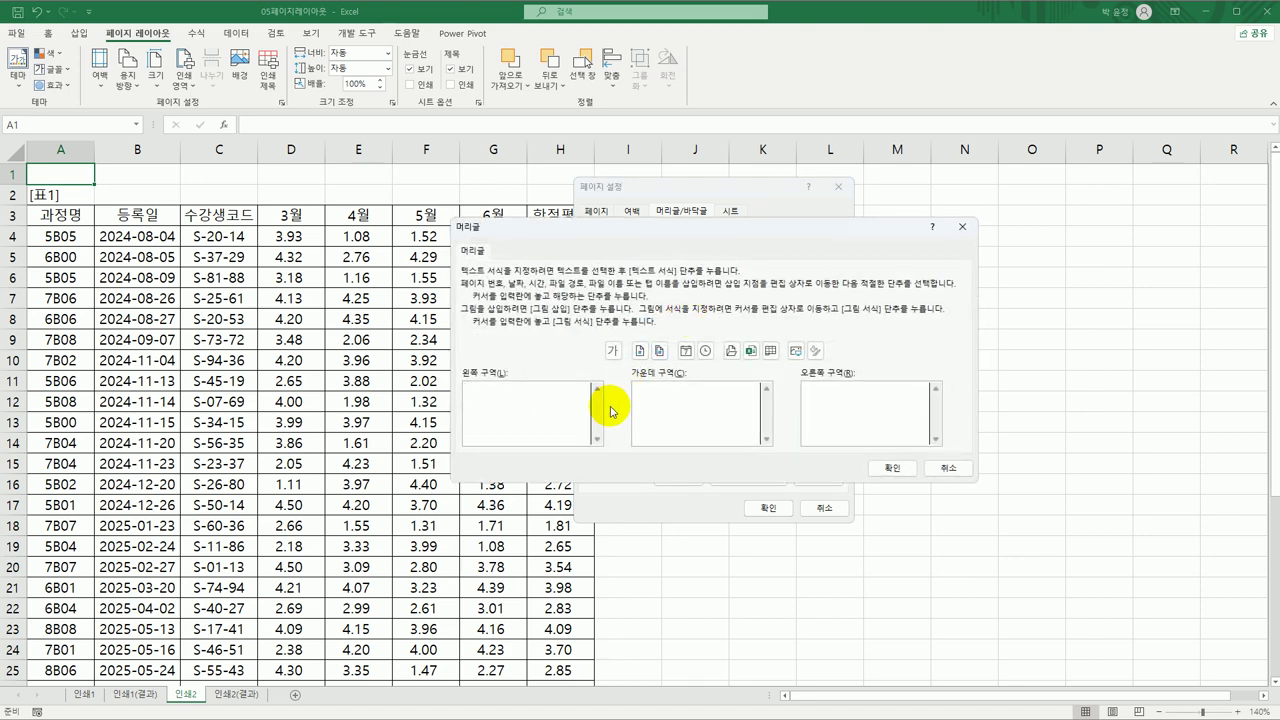
{"action": "left_click", "coordinate": [553, 407]}
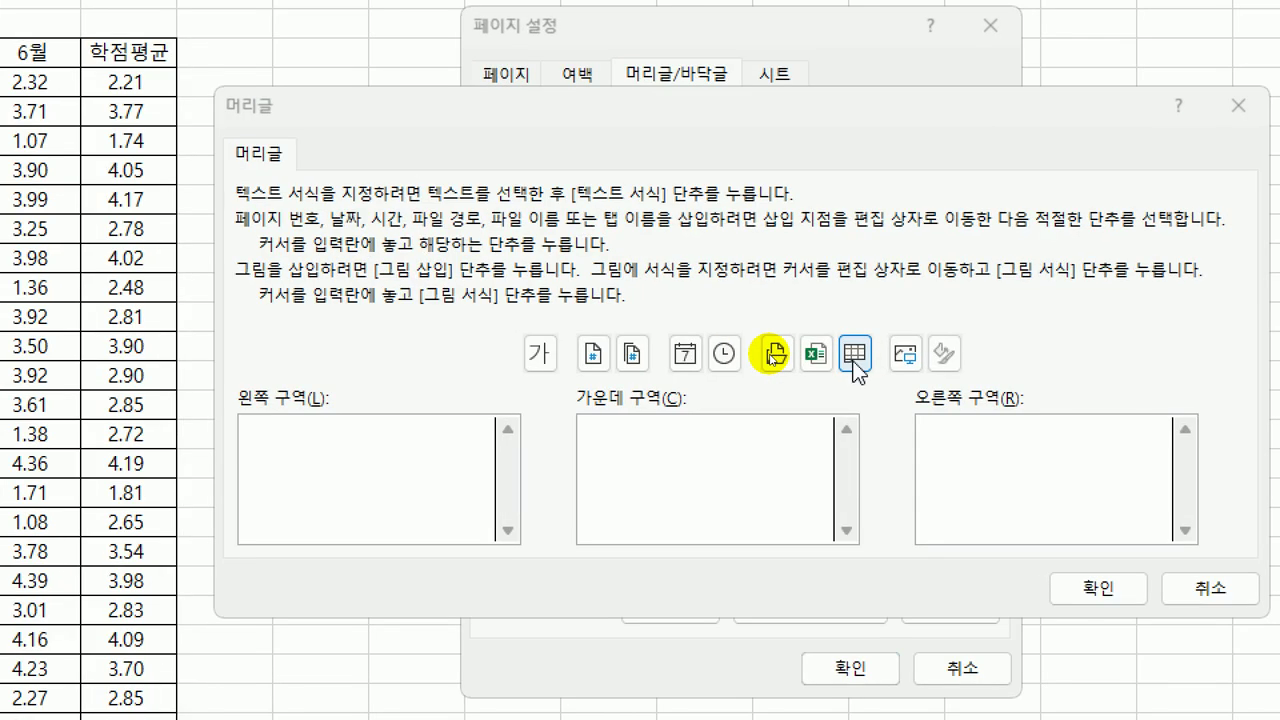
{"action": "left_click", "coordinate": [770, 352]}
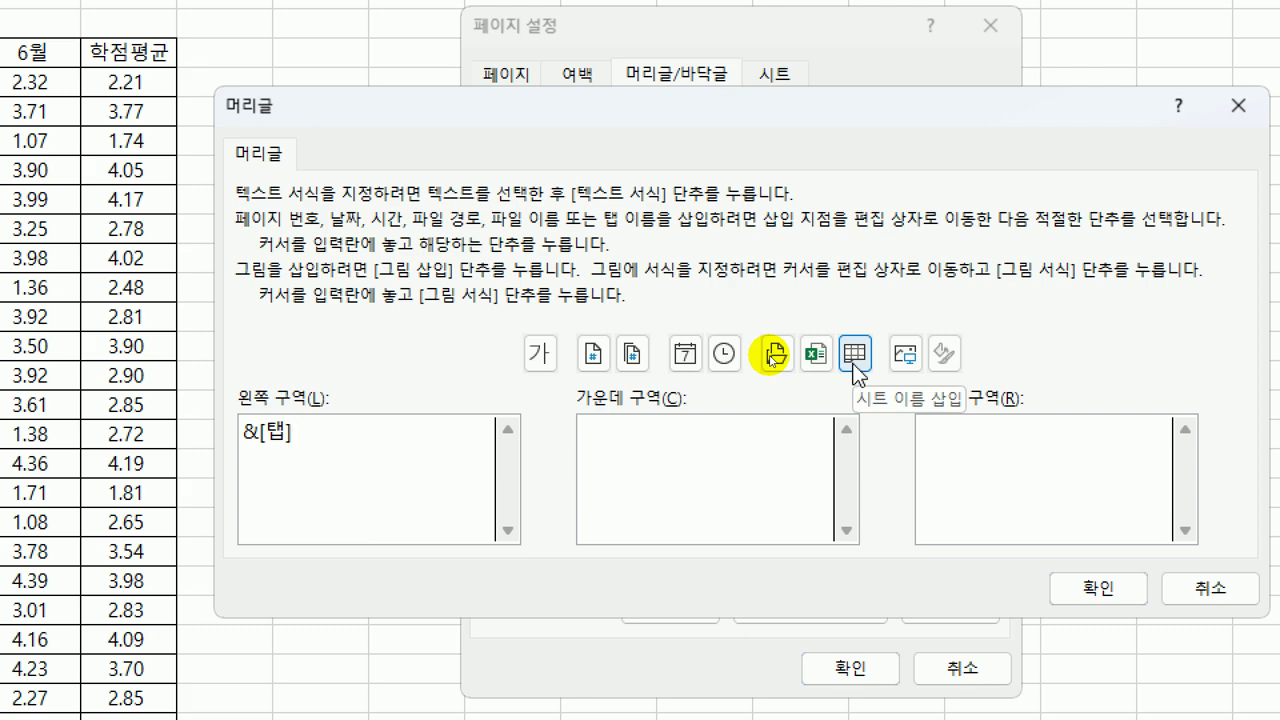
{"action": "left_click", "coordinate": [1056, 565]}
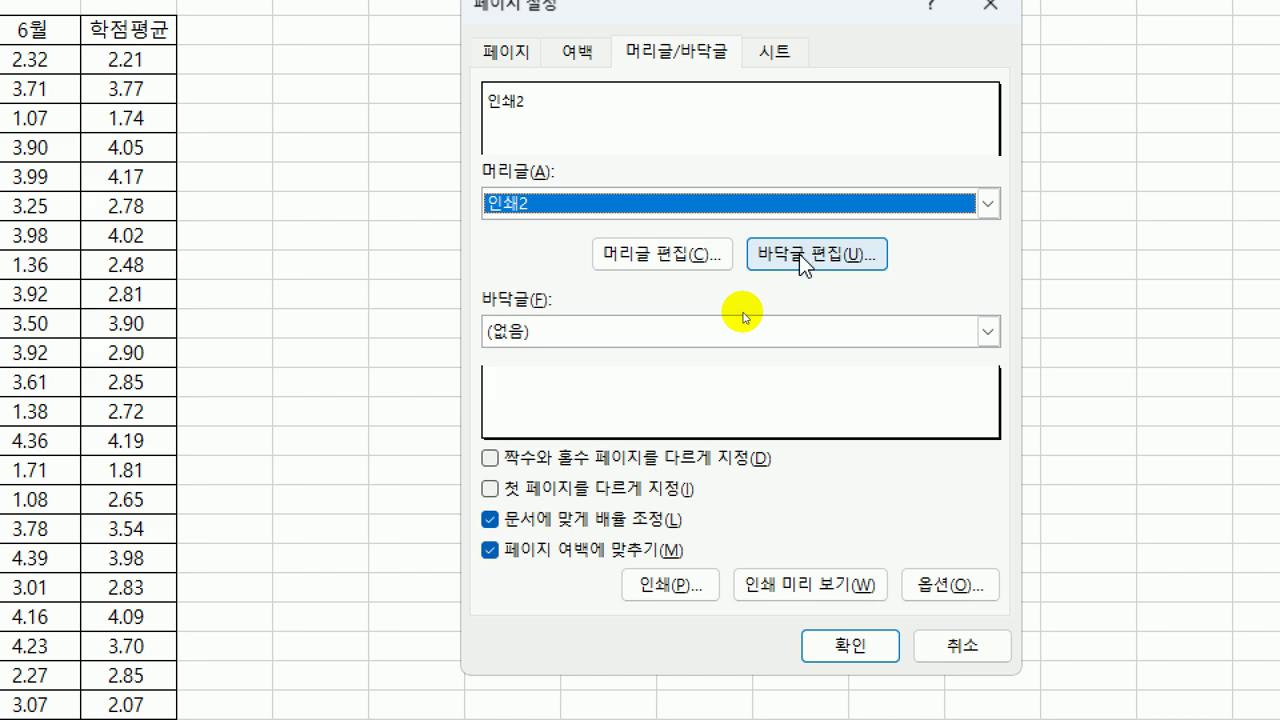
Step: Create a custom footer for sheet 인쇄2 whose right section shows the page number
{"action": "left_click", "coordinate": [799, 254]}
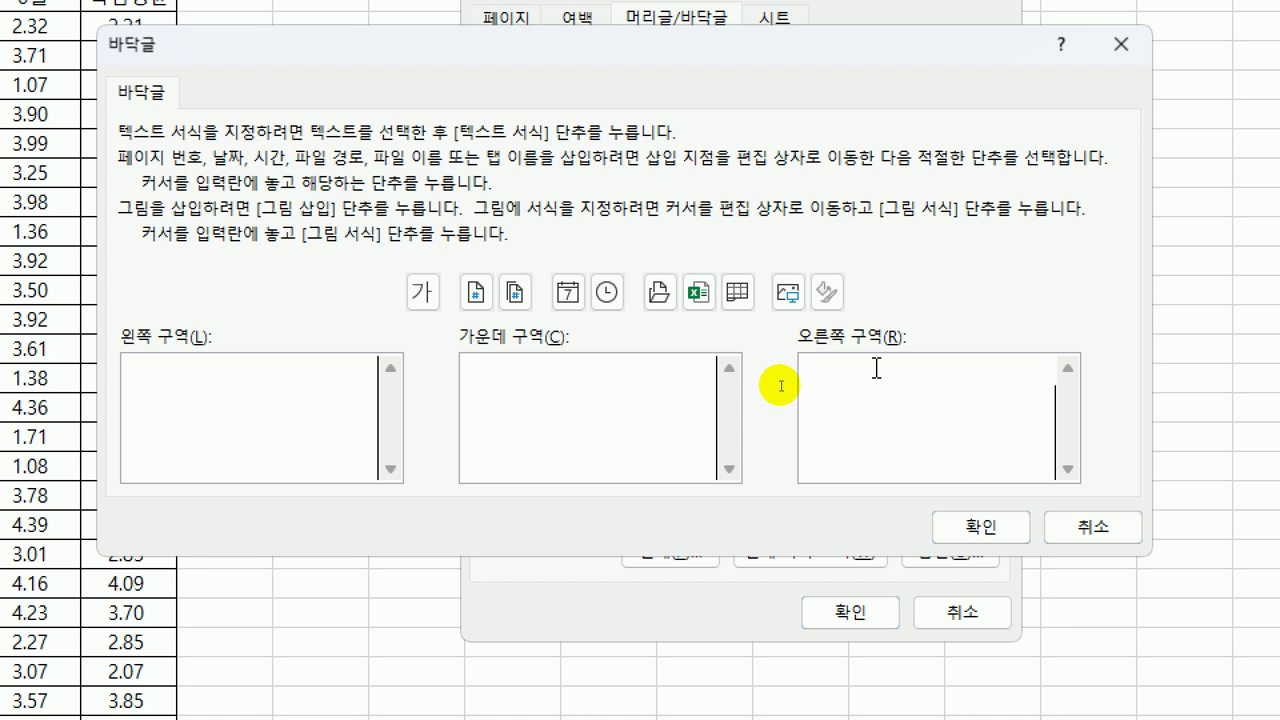
{"action": "left_click", "coordinate": [476, 293]}
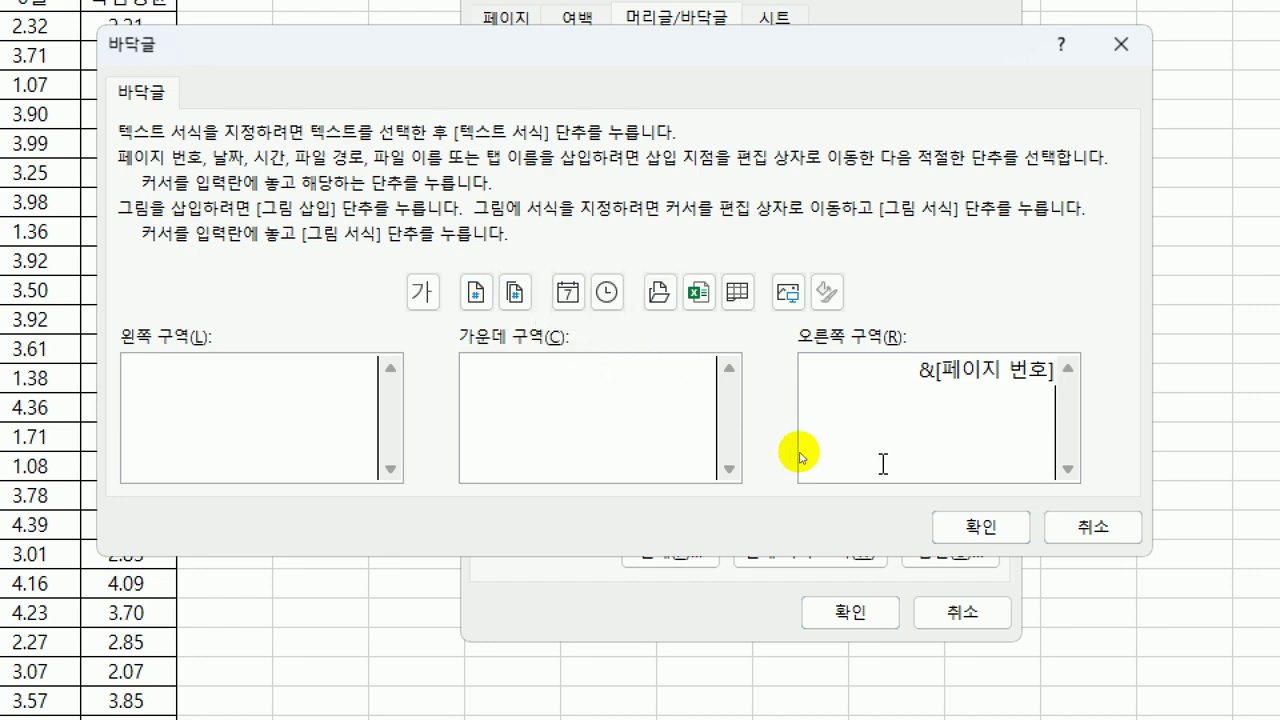
{"action": "left_click", "coordinate": [981, 526]}
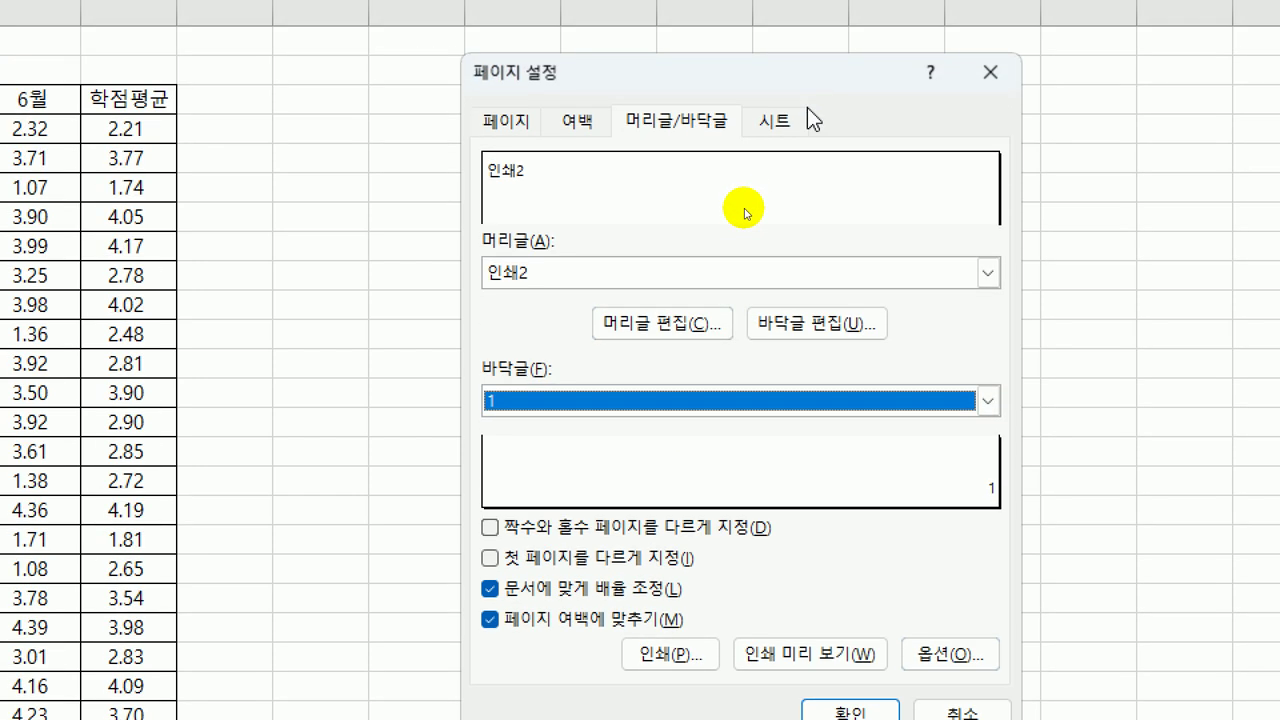
Step: Set the print area of sheet 인쇄2 to A3:H38, covering the whole table without its [표1] label
{"action": "left_click", "coordinate": [776, 18]}
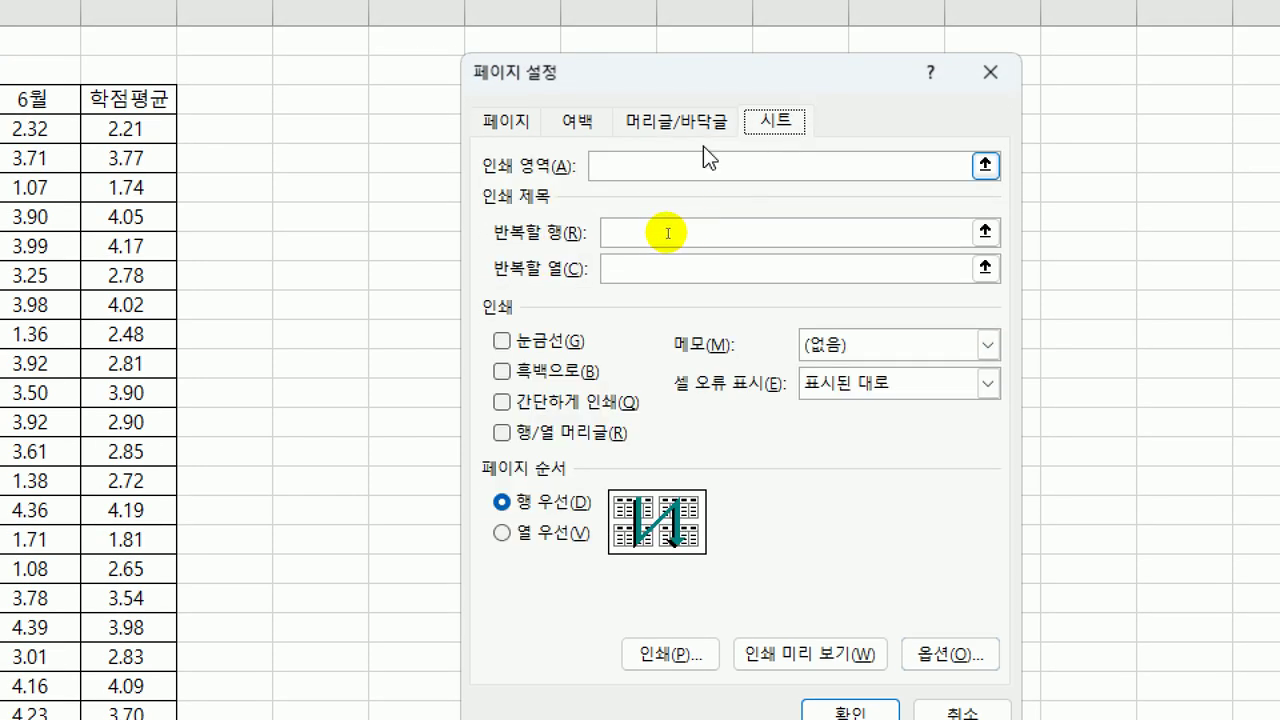
{"action": "left_click", "coordinate": [637, 172]}
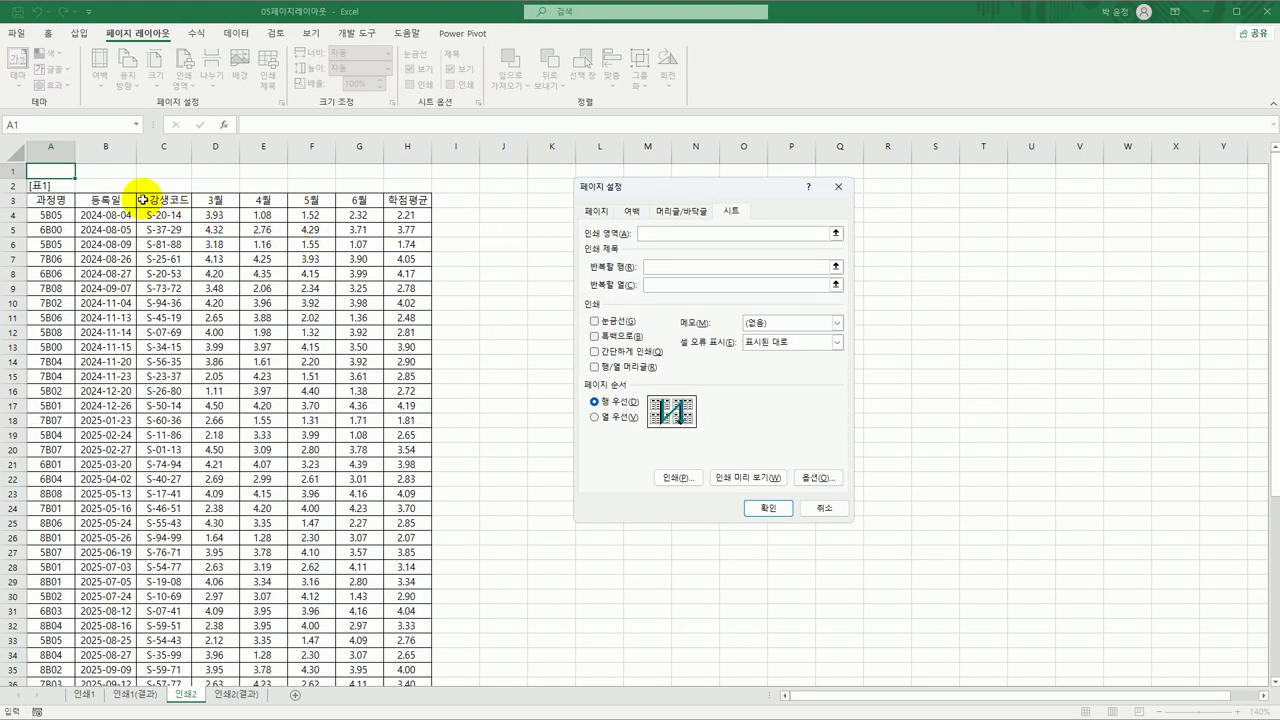
{"action": "left_click_drag", "start_coordinate": [63, 205], "coordinate": [487, 588]}
{"action": "left_click", "coordinate": [77, 215]}
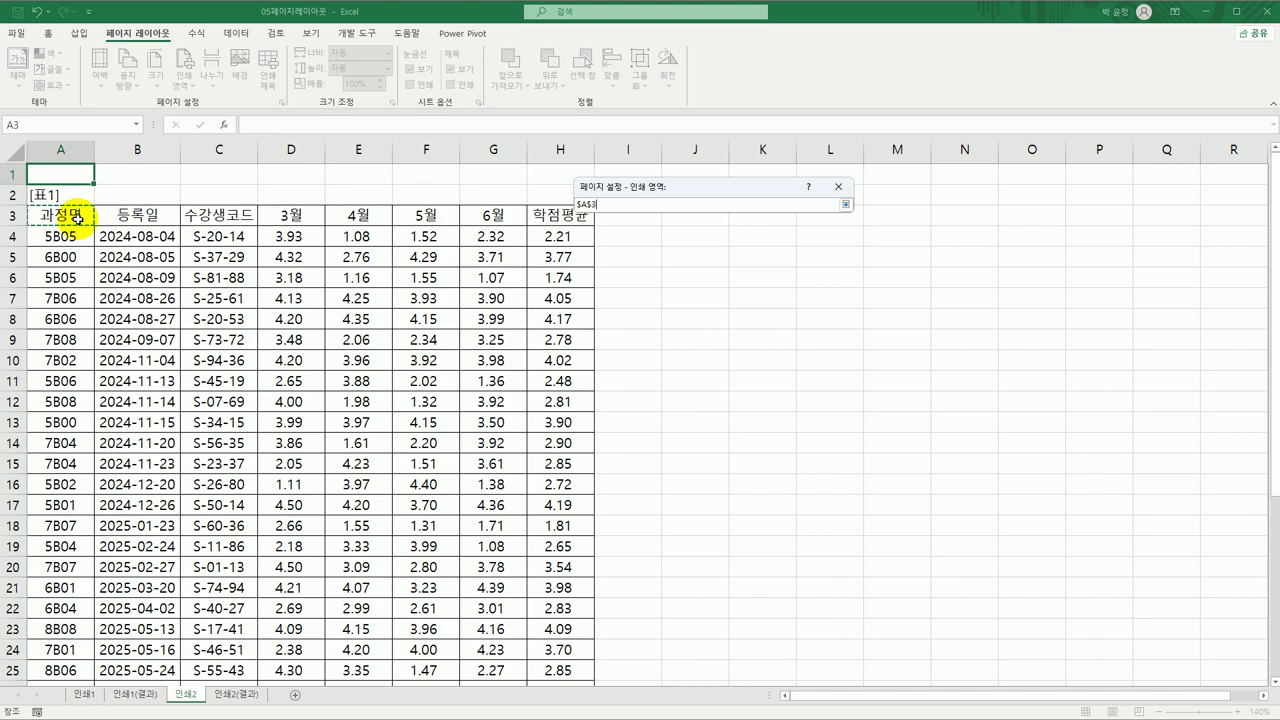
{"action": "left_click_drag", "start_coordinate": [77, 215], "coordinate": [551, 683]}
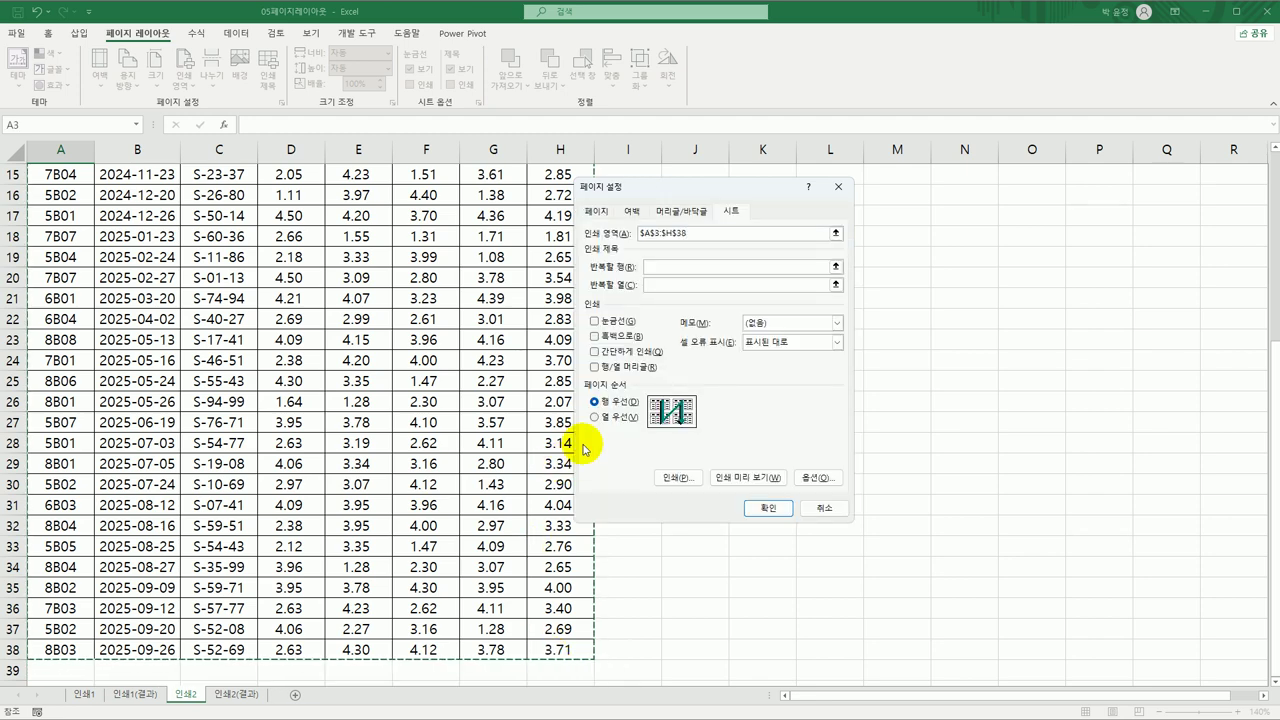
Step: Set row 3 as the title row repeated on every printed page and apply the page setup
{"action": "left_click", "coordinate": [665, 267]}
{"action": "scroll", "coordinate": [469, 377], "scroll_direction": "up", "scroll_amount": 5}
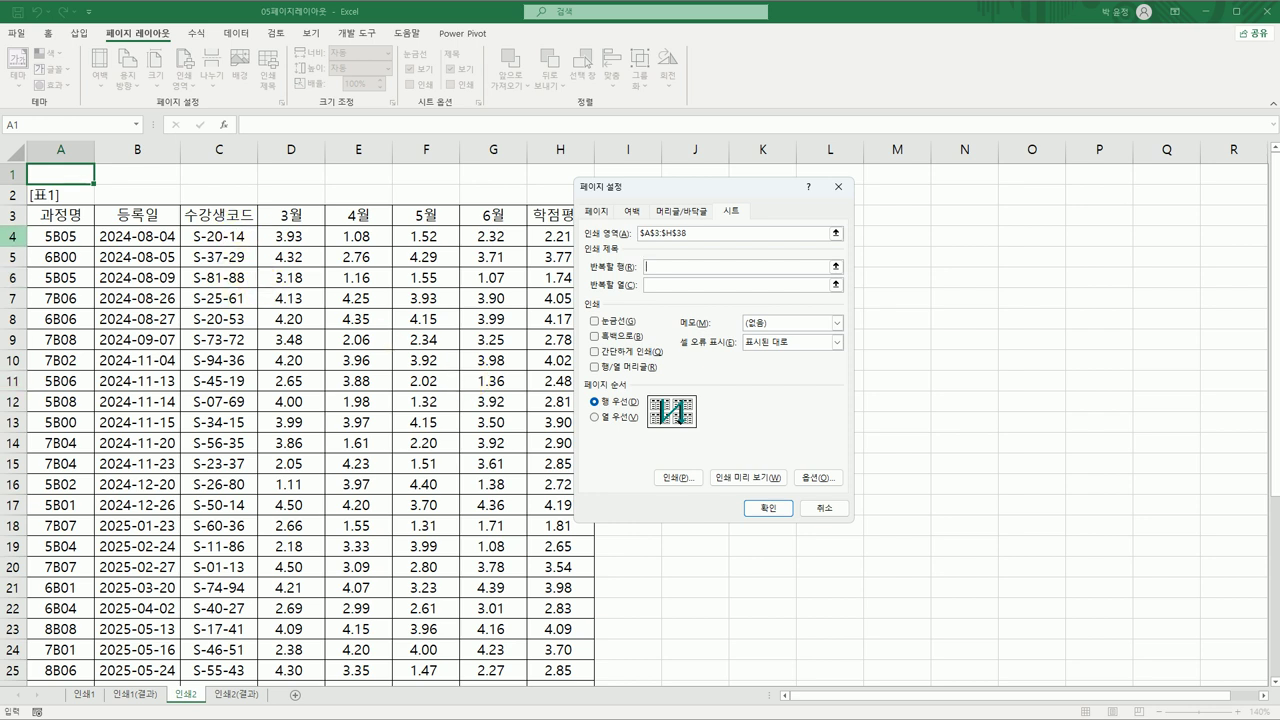
{"action": "left_click", "coordinate": [14, 215]}
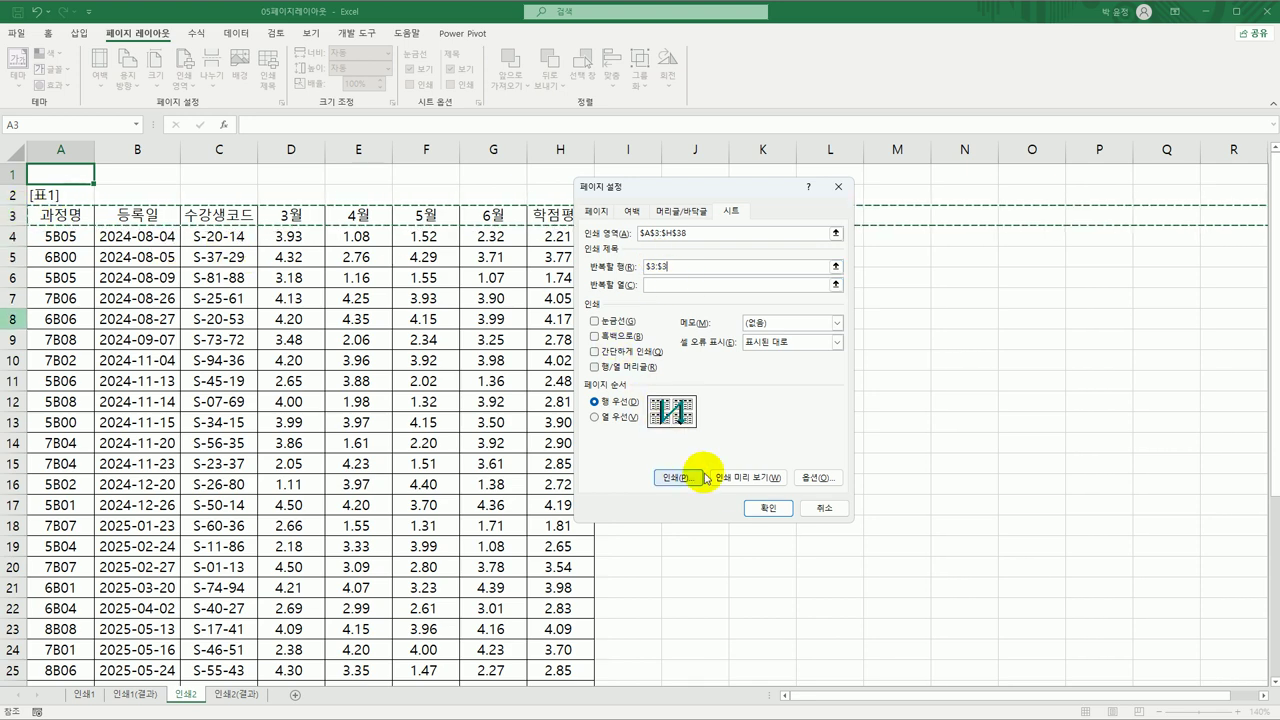
{"action": "left_click", "coordinate": [760, 508]}
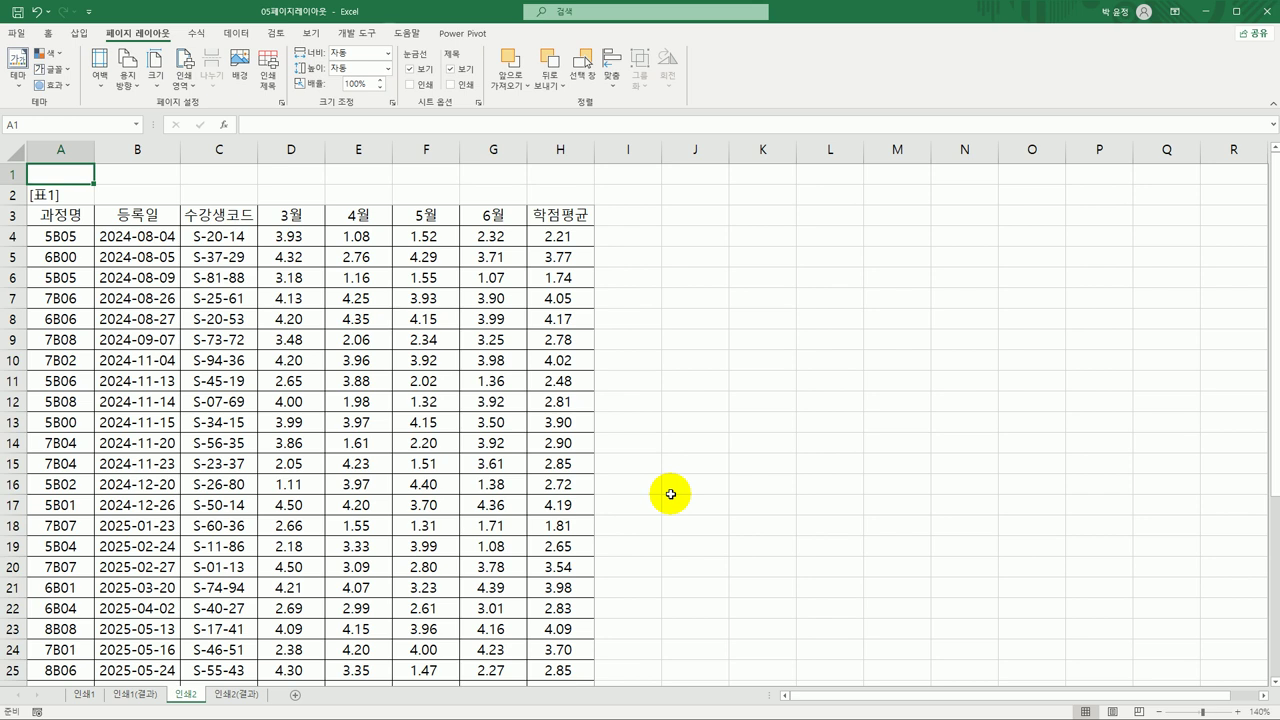
Step: Check the sheet-name header, page-number footer and horizontal centring of 인쇄2 in the print preview, and return to the sheet
{"action": "left_click", "coordinate": [26, 38]}
{"action": "left_click", "coordinate": [48, 273]}
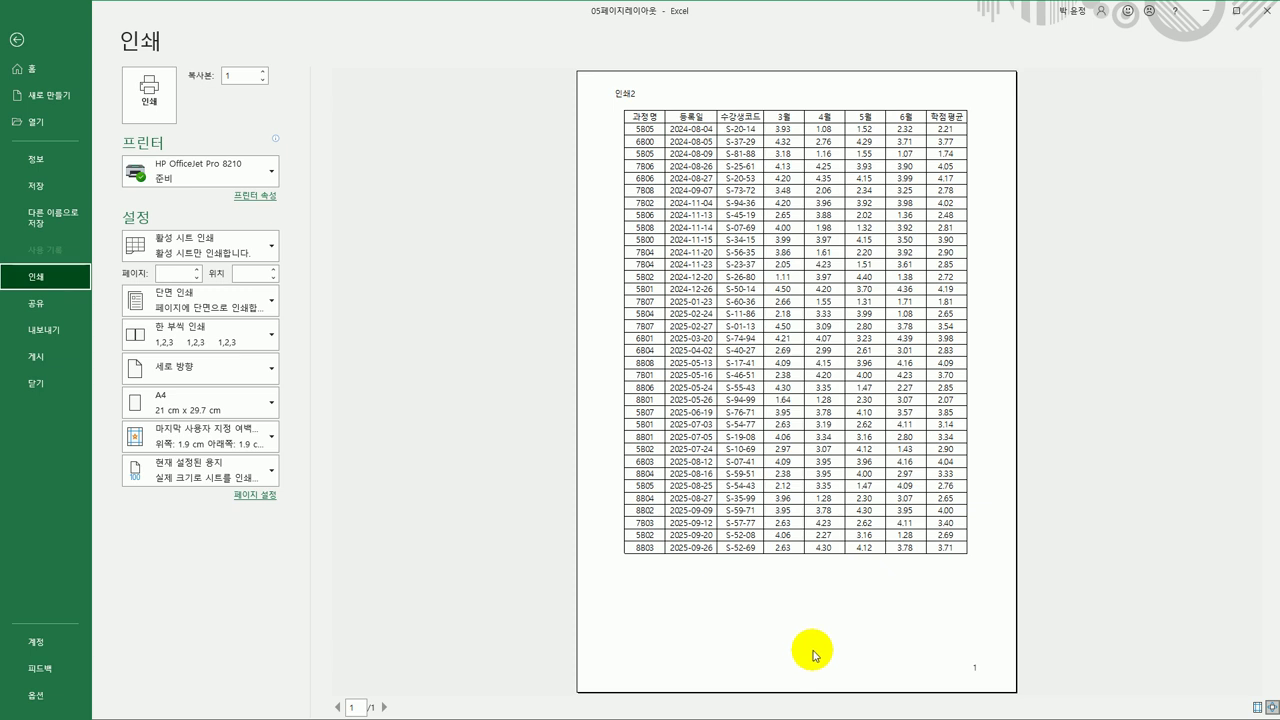
{"action": "left_click", "coordinate": [16, 39]}
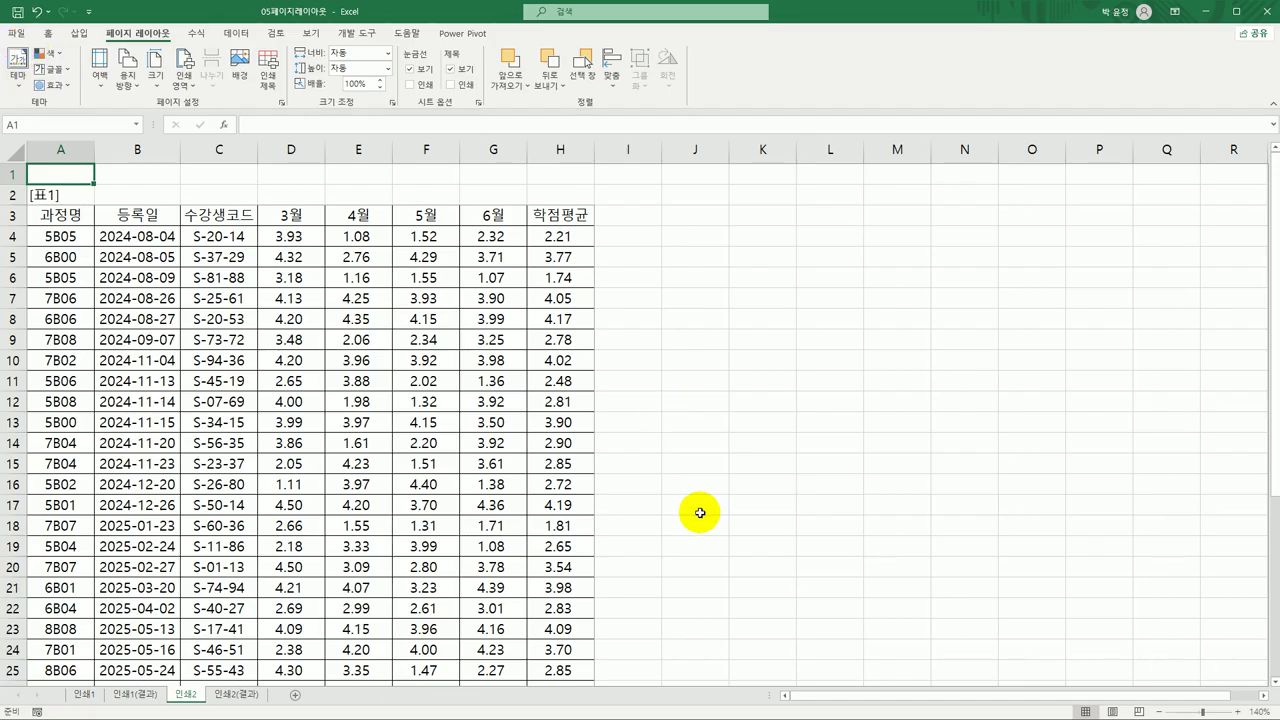